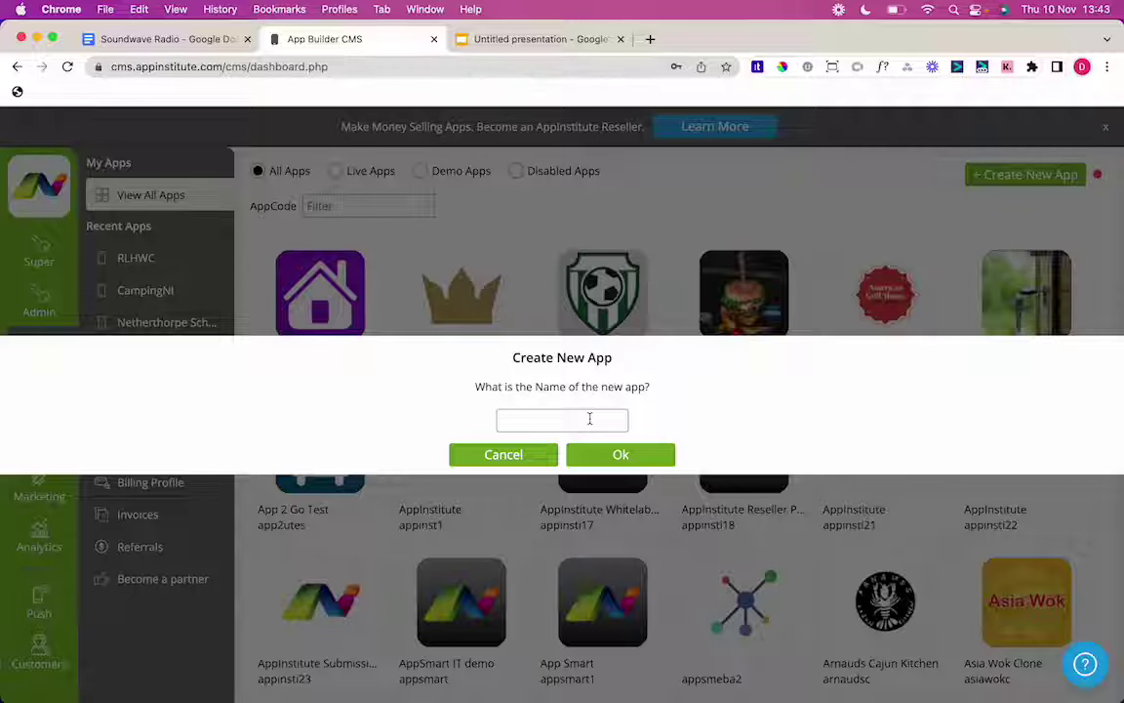
# Name the new app 'Soundwave Radio' and confirm its creation.
pyautogui.write('Soundwa')
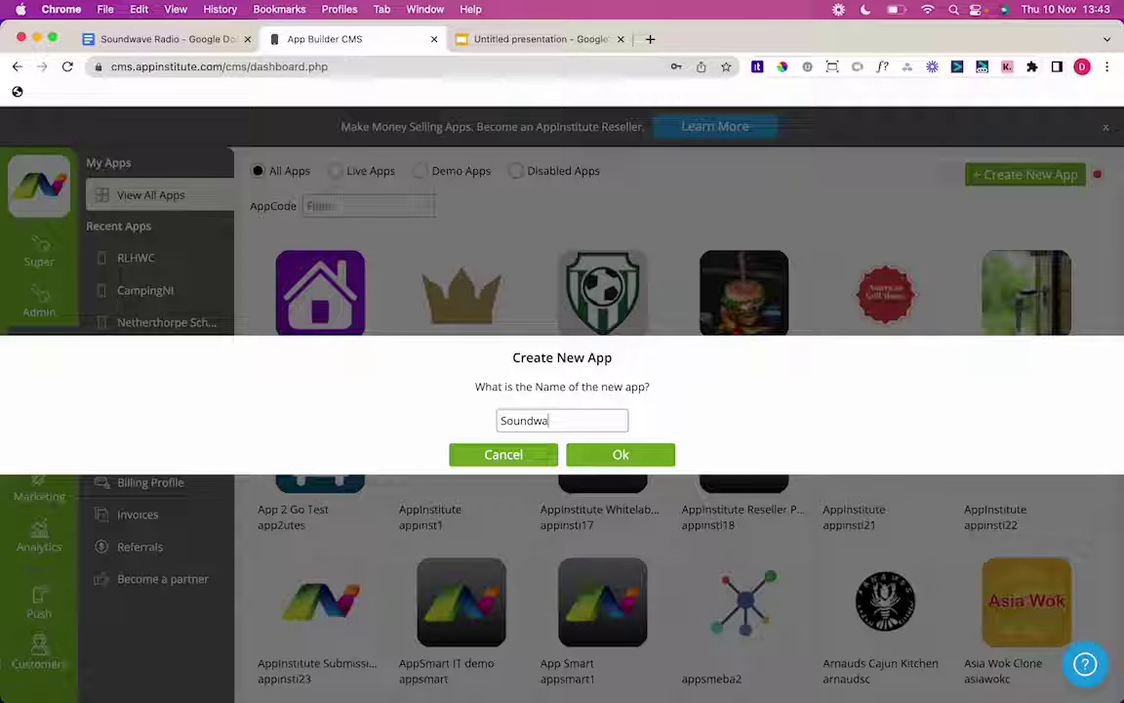
pyautogui.write('ve Radio')
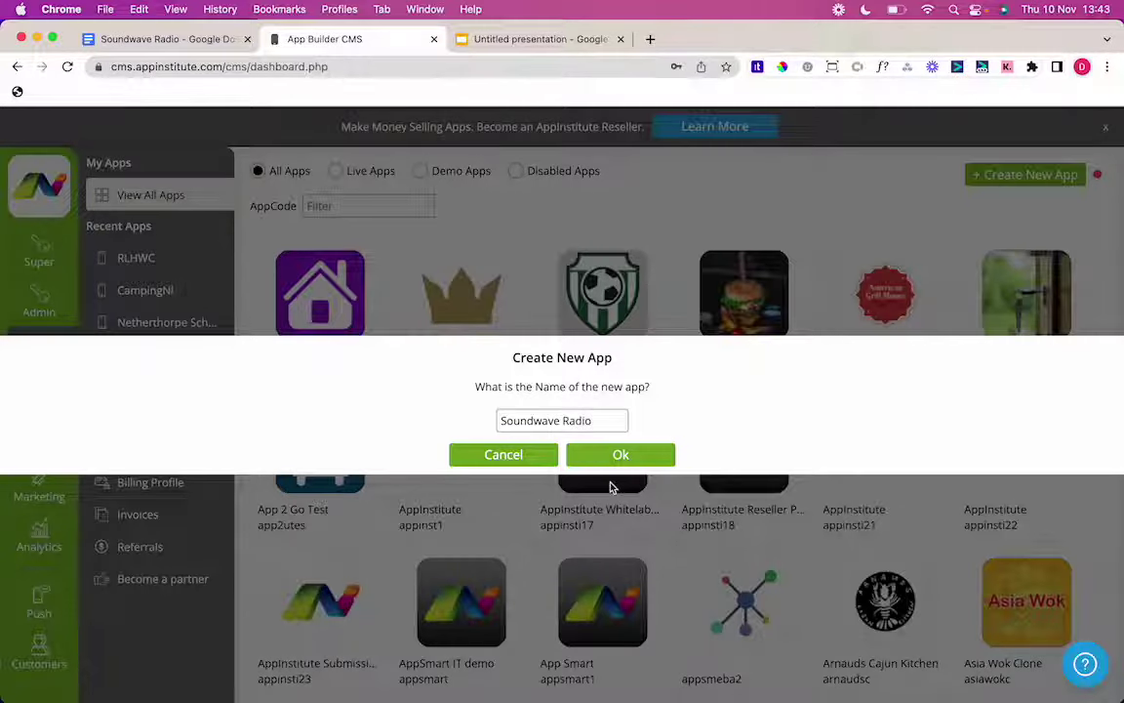
pyautogui.click(647, 455)
pyautogui.moveTo(642, 454)
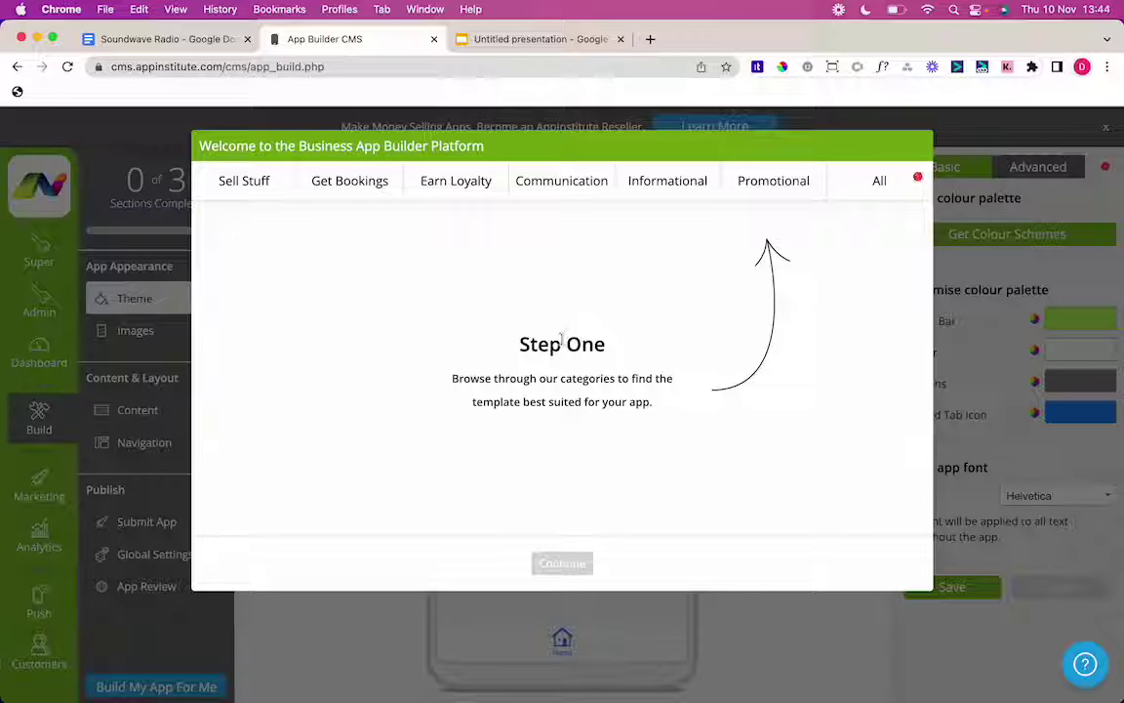
# Choose the Radio Station template from the Communication category and continue.
pyautogui.click(598, 195)
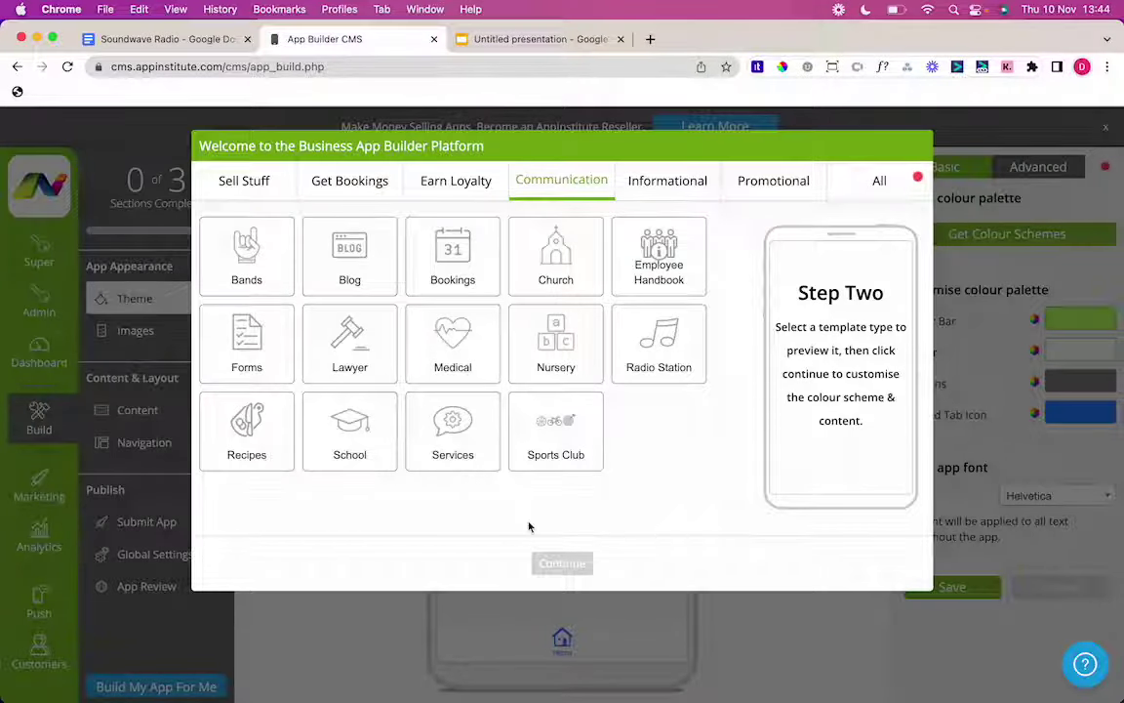
pyautogui.click(676, 335)
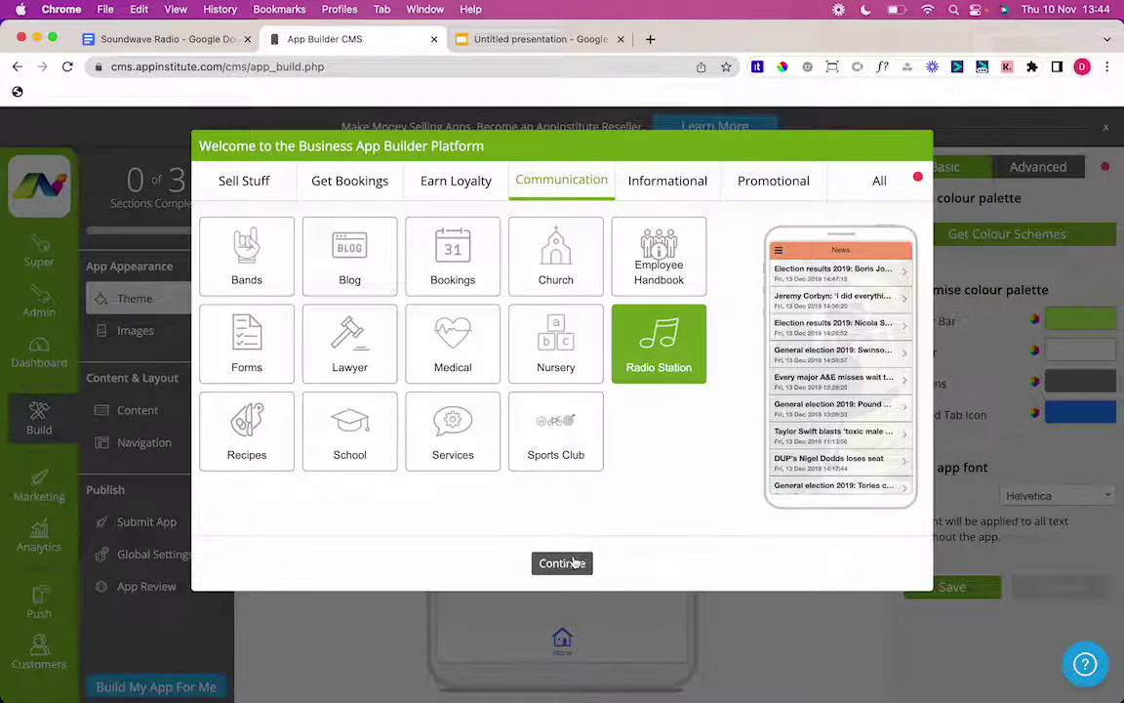
pyautogui.click(572, 563)
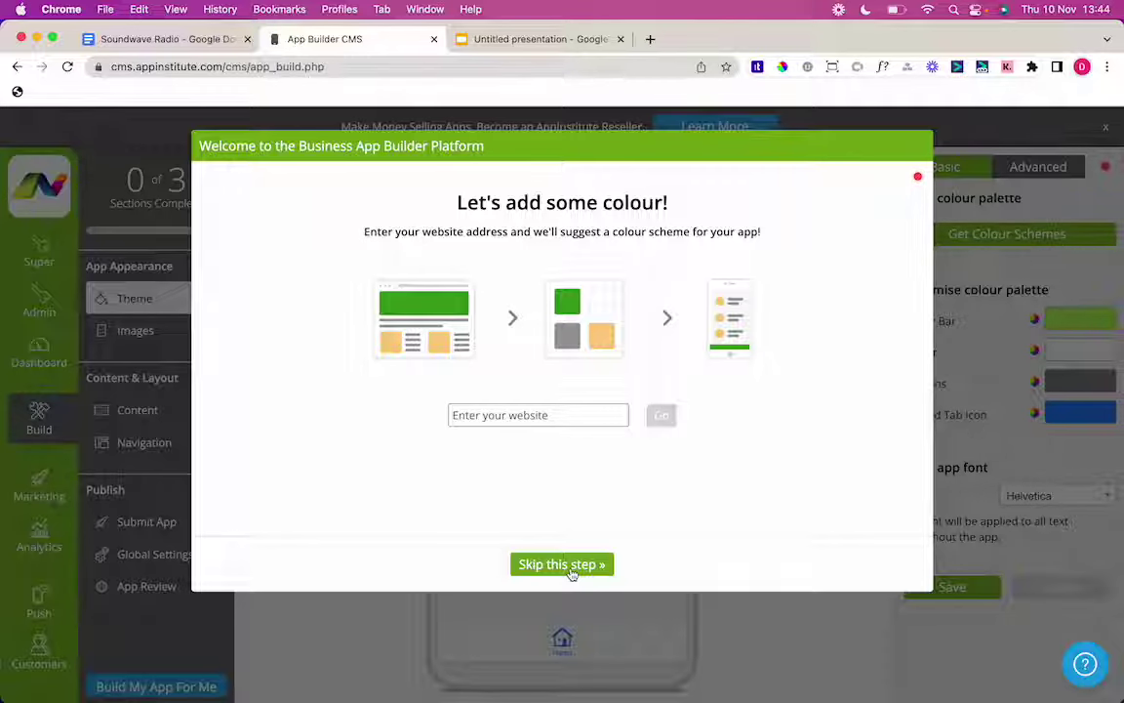
# Skip the website colour suggestion and smartphone preview steps.
pyautogui.click(570, 569)
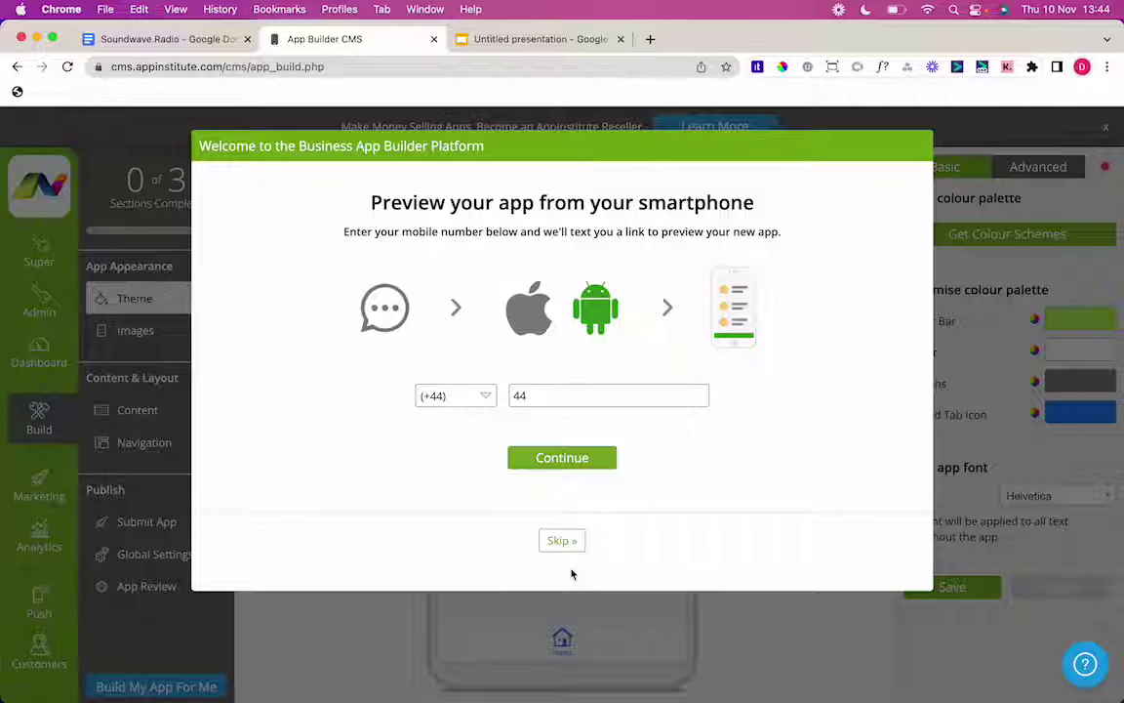
pyautogui.click(562, 542)
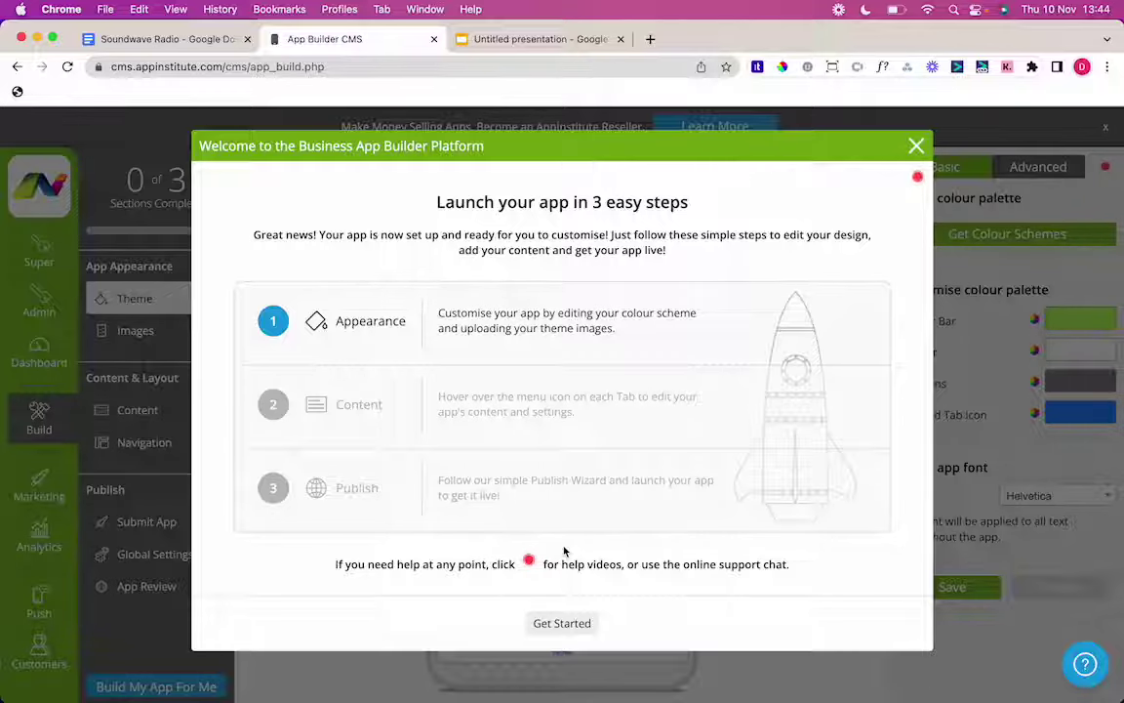
pyautogui.click(543, 43)
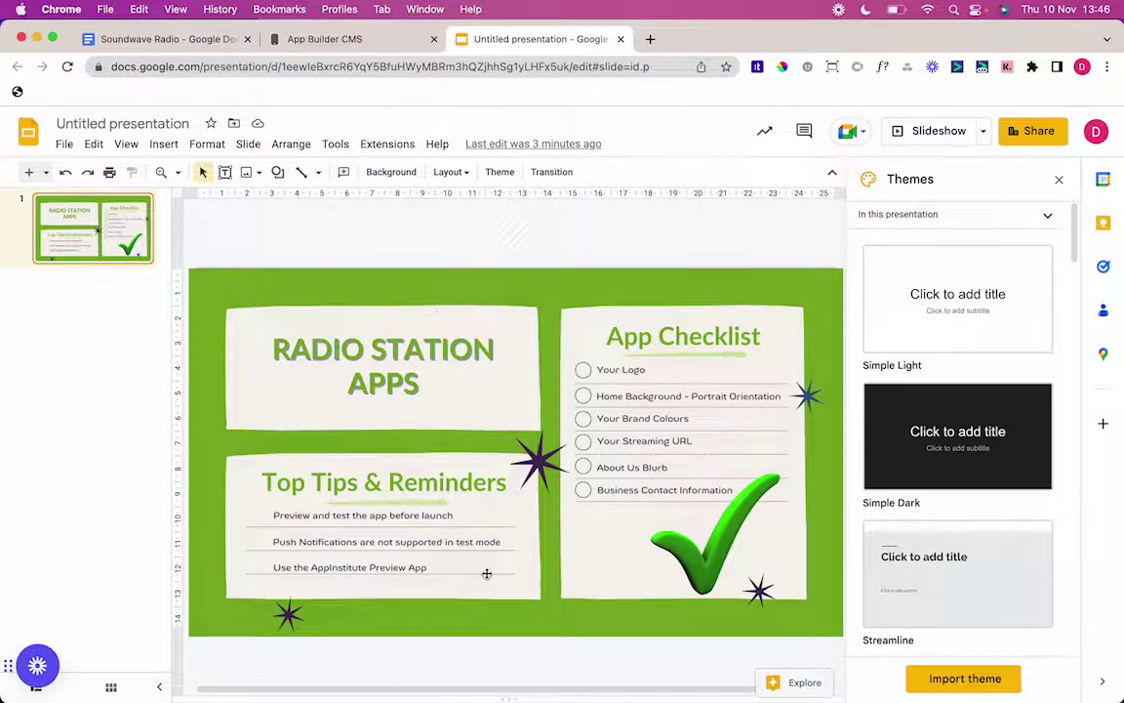
# Colour the header bar and tab bar dark navy 010E27, copied from the brand document.
pyautogui.click(347, 39)
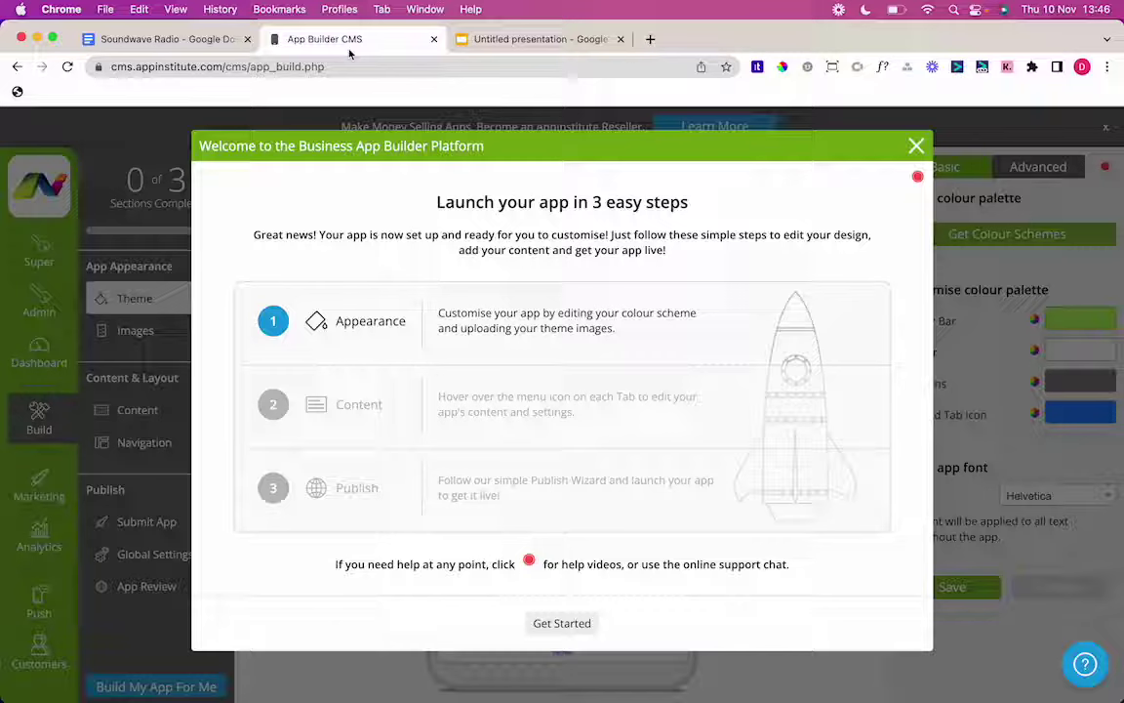
pyautogui.click(559, 625)
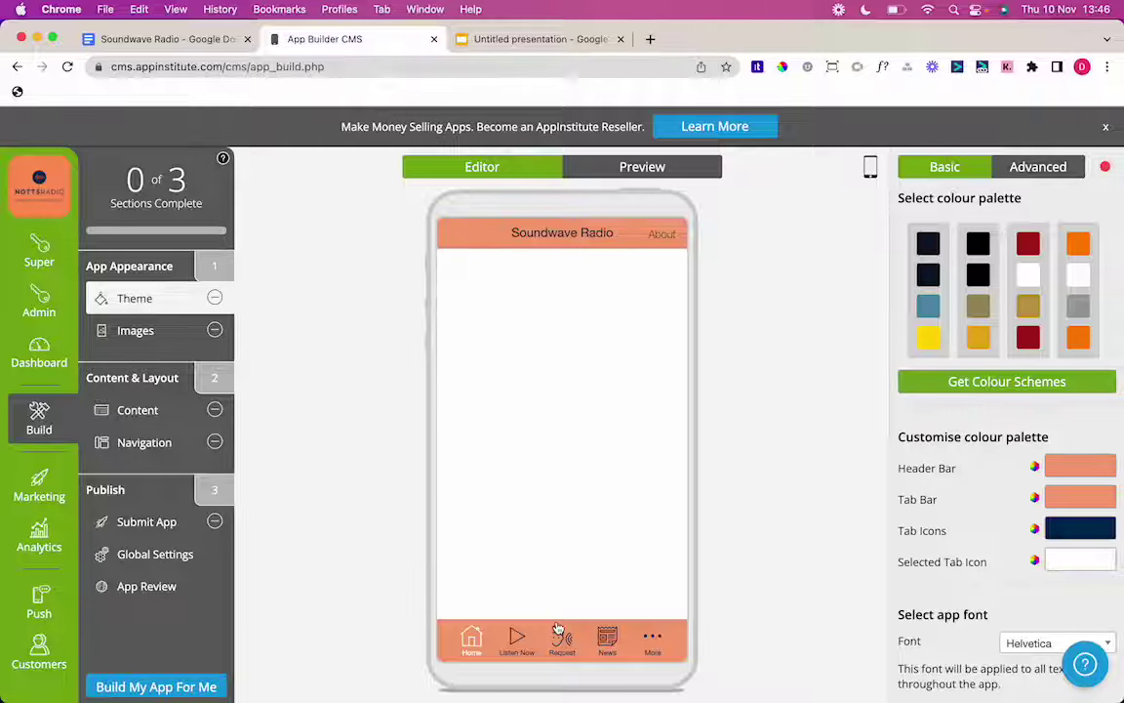
pyautogui.click(189, 41)
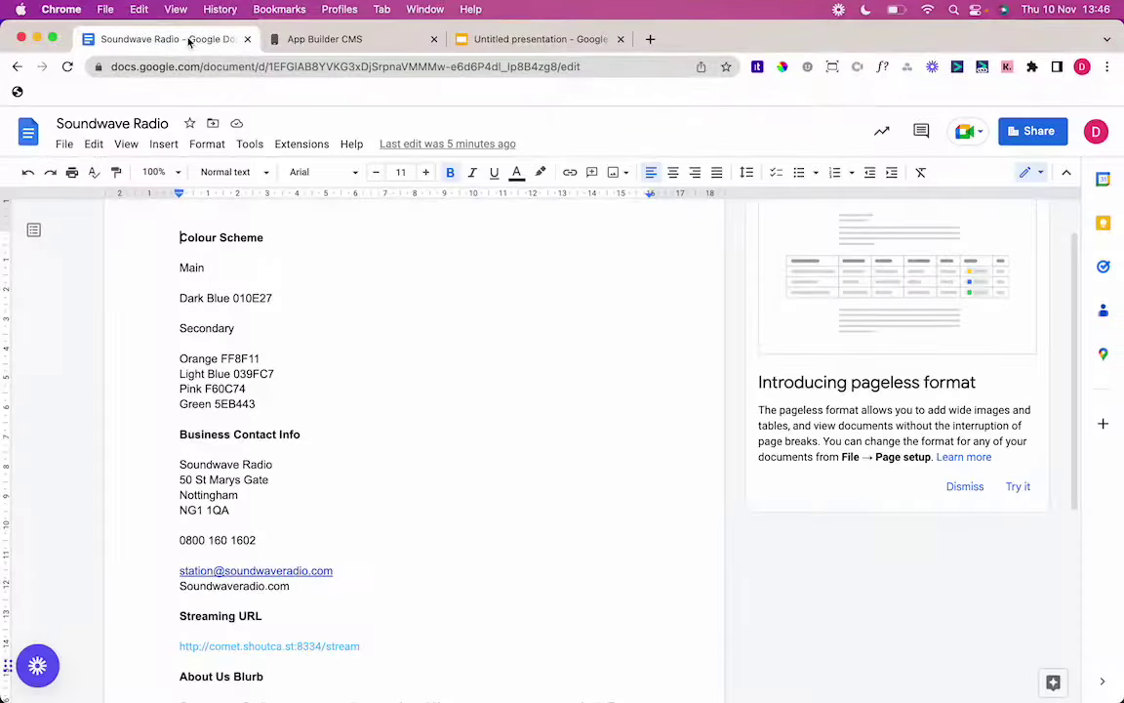
pyautogui.doubleClick(239, 299)
pyautogui.press('super+c')
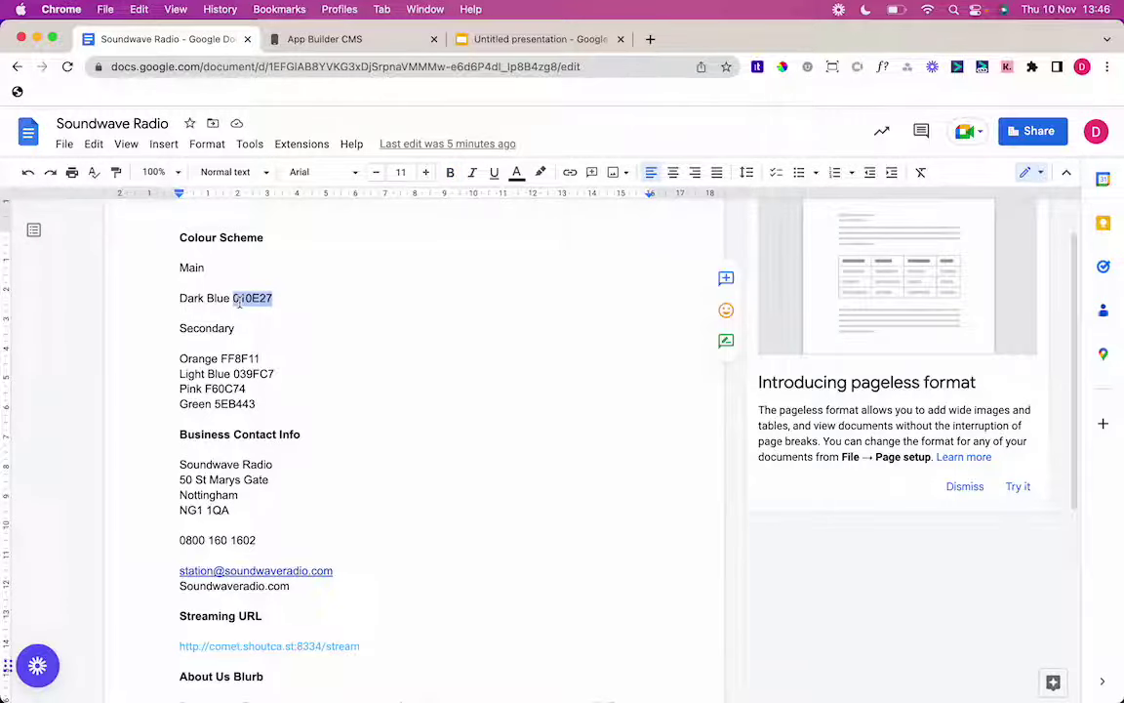
pyautogui.click(384, 43)
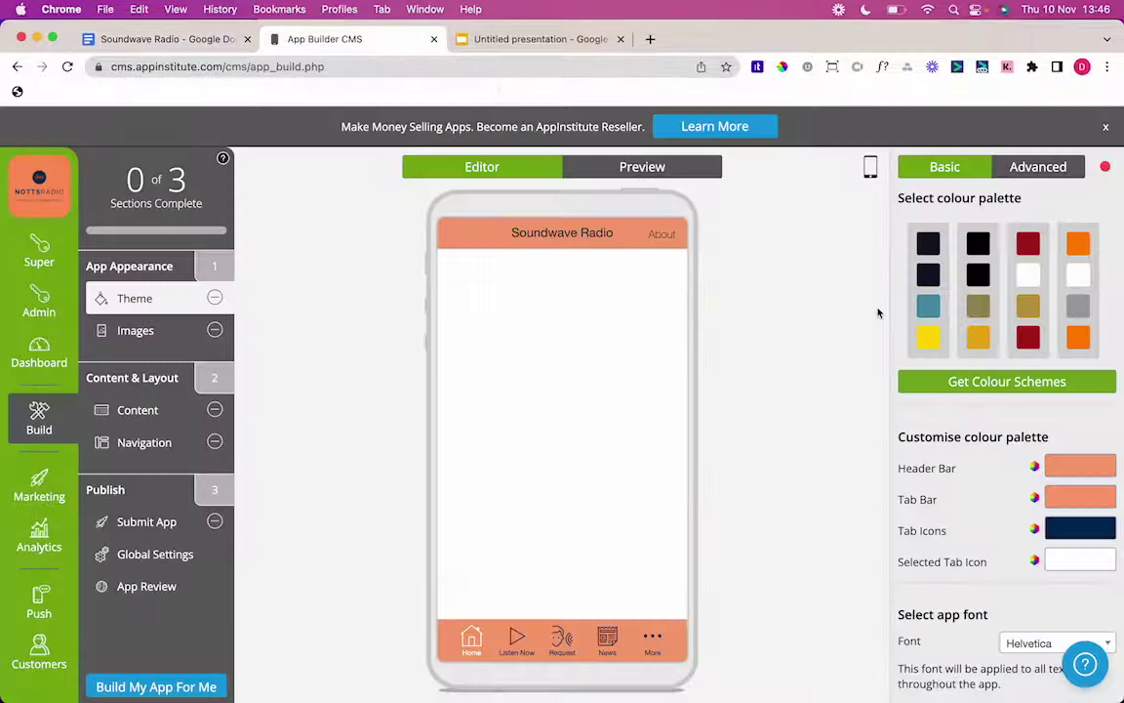
pyautogui.click(1089, 468)
pyautogui.click(975, 593)
pyautogui.press('super+v')
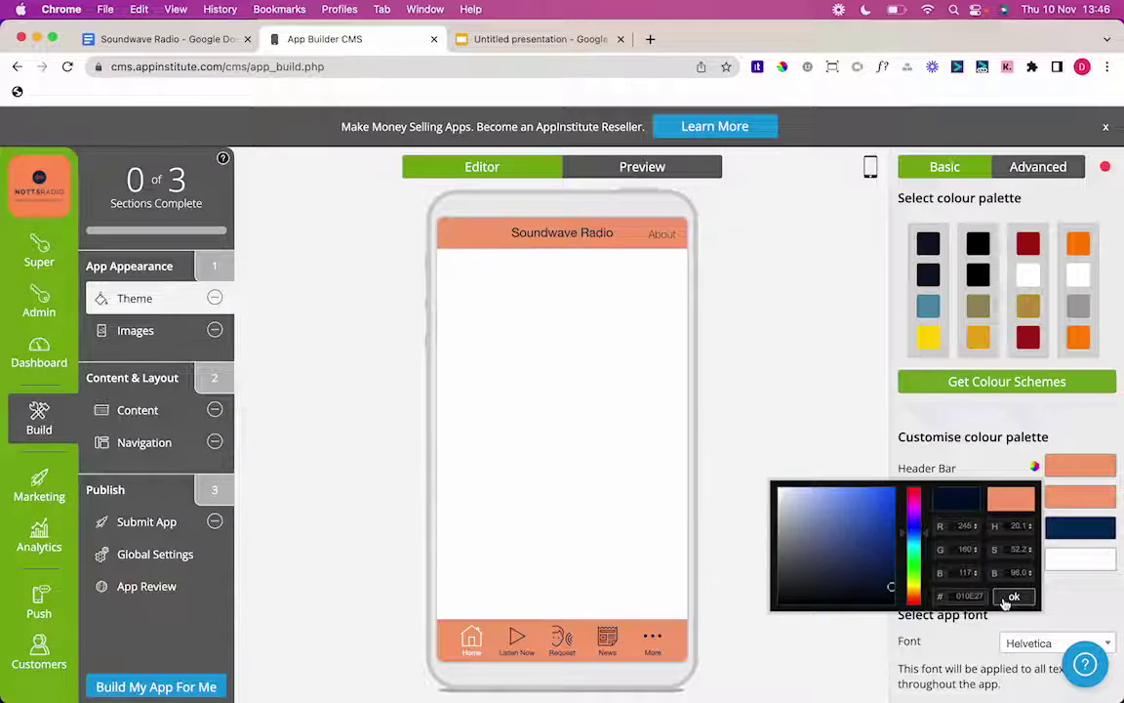
pyautogui.click(1014, 596)
pyautogui.click(1035, 499)
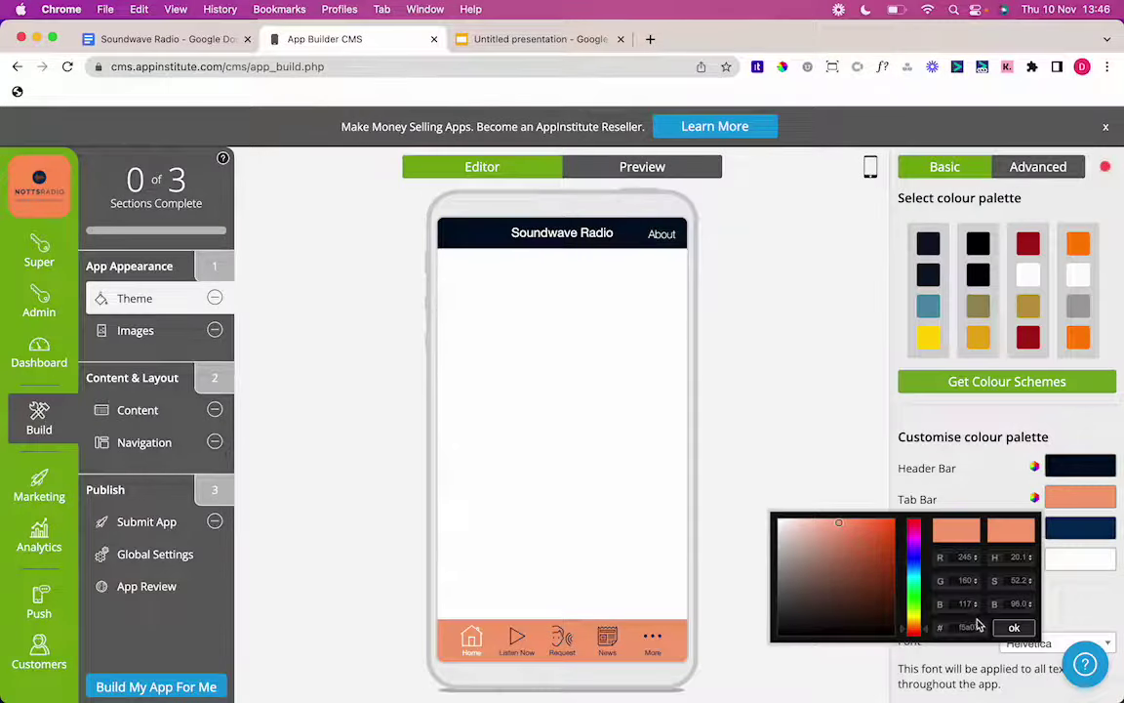
pyautogui.hotkey('ctrl', 'v')
pyautogui.click(1014, 628)
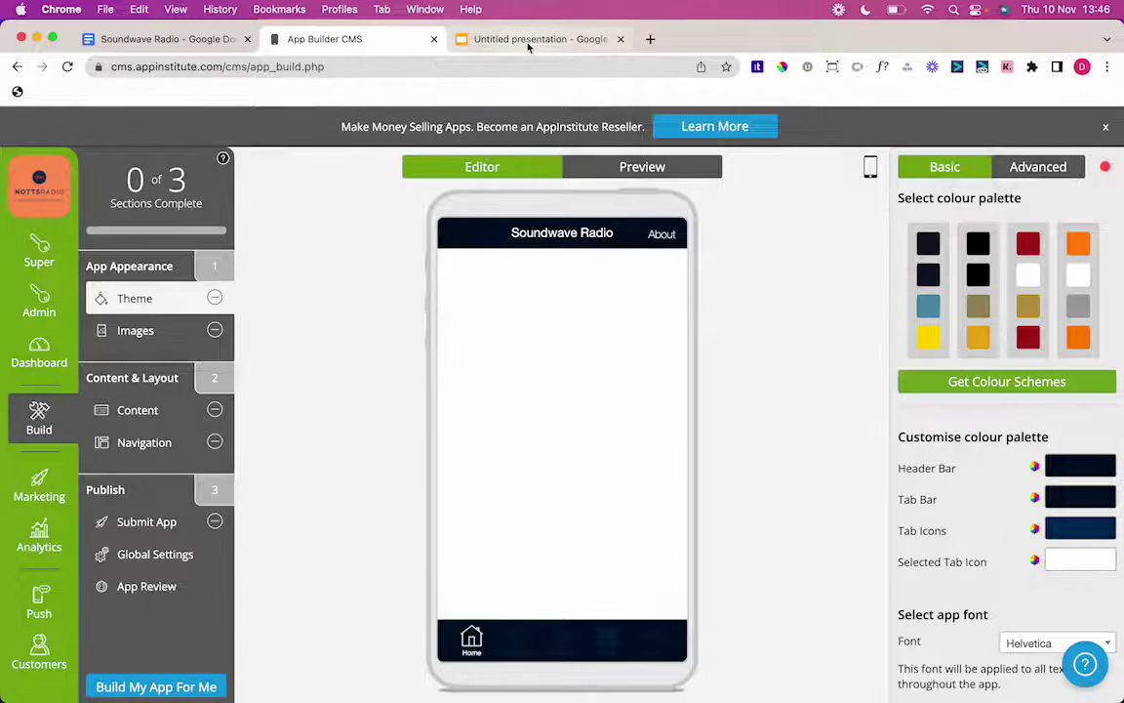
# Set the tab icon colour to orange FF8F11 from the brand document.
pyautogui.click(474, 39)
pyautogui.click(186, 43)
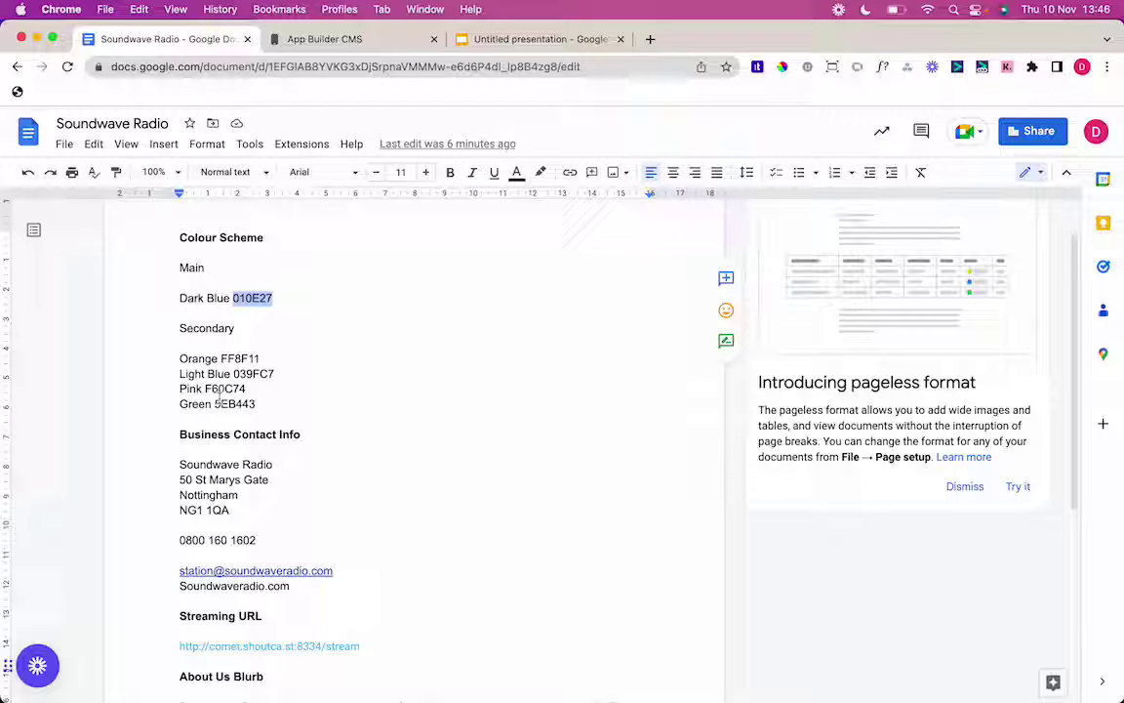
pyautogui.doubleClick(244, 357)
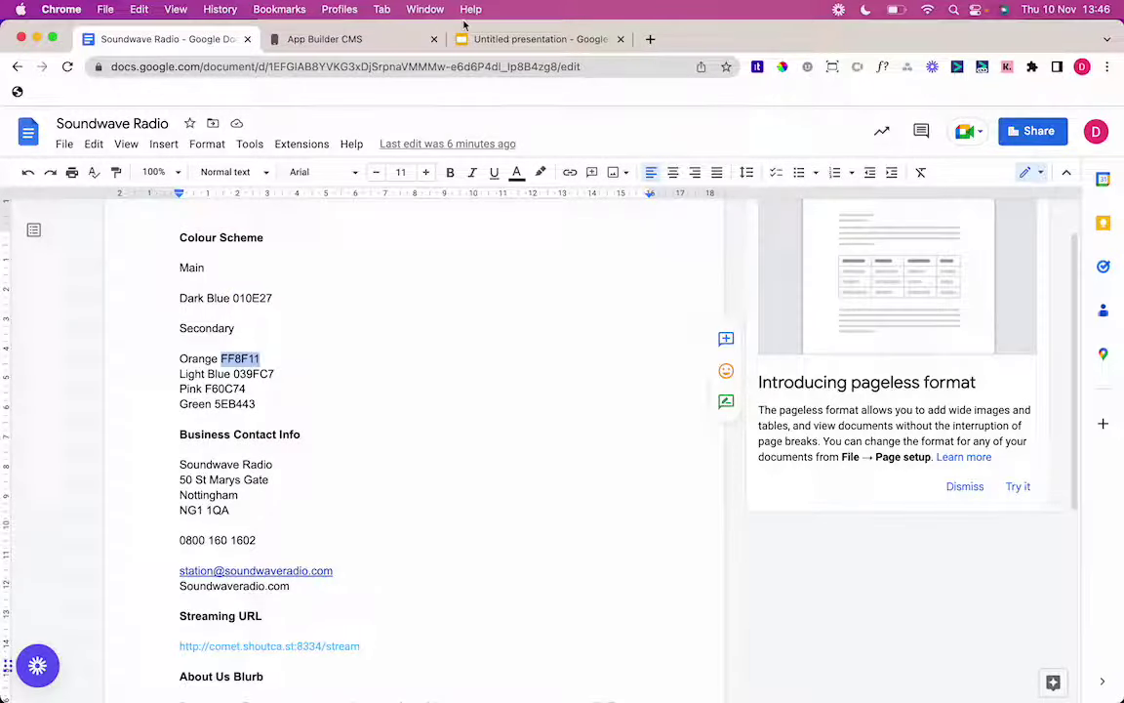
pyautogui.click(358, 43)
pyautogui.click(1078, 530)
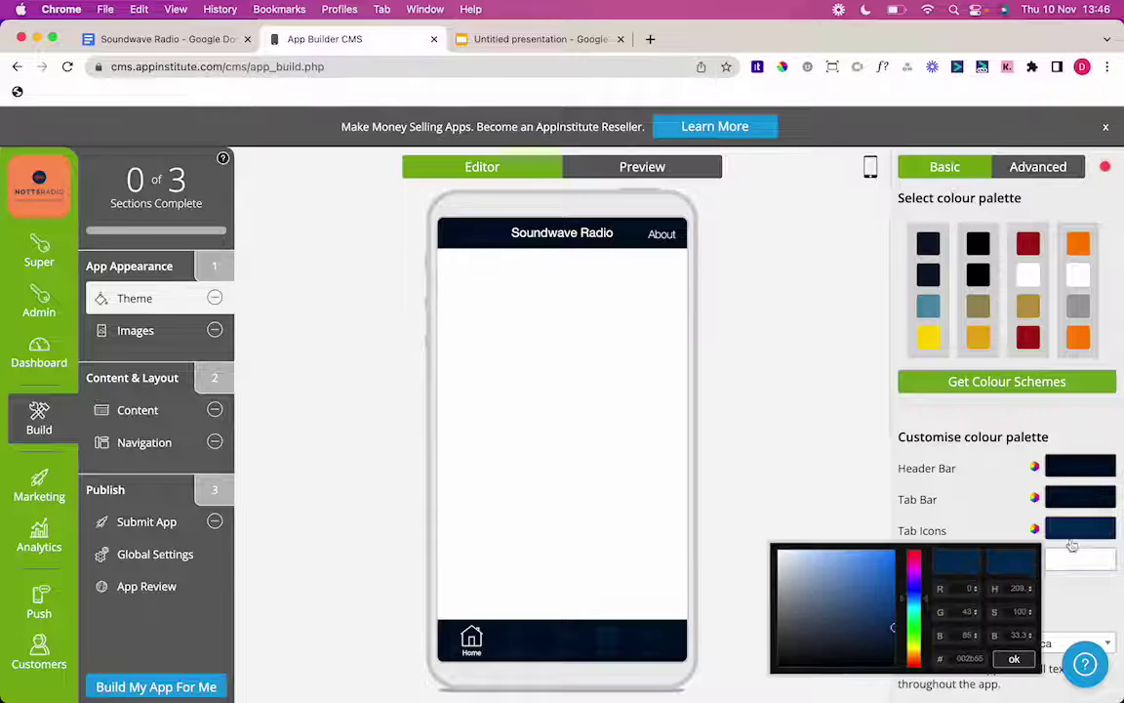
pyautogui.write('FF8F11')
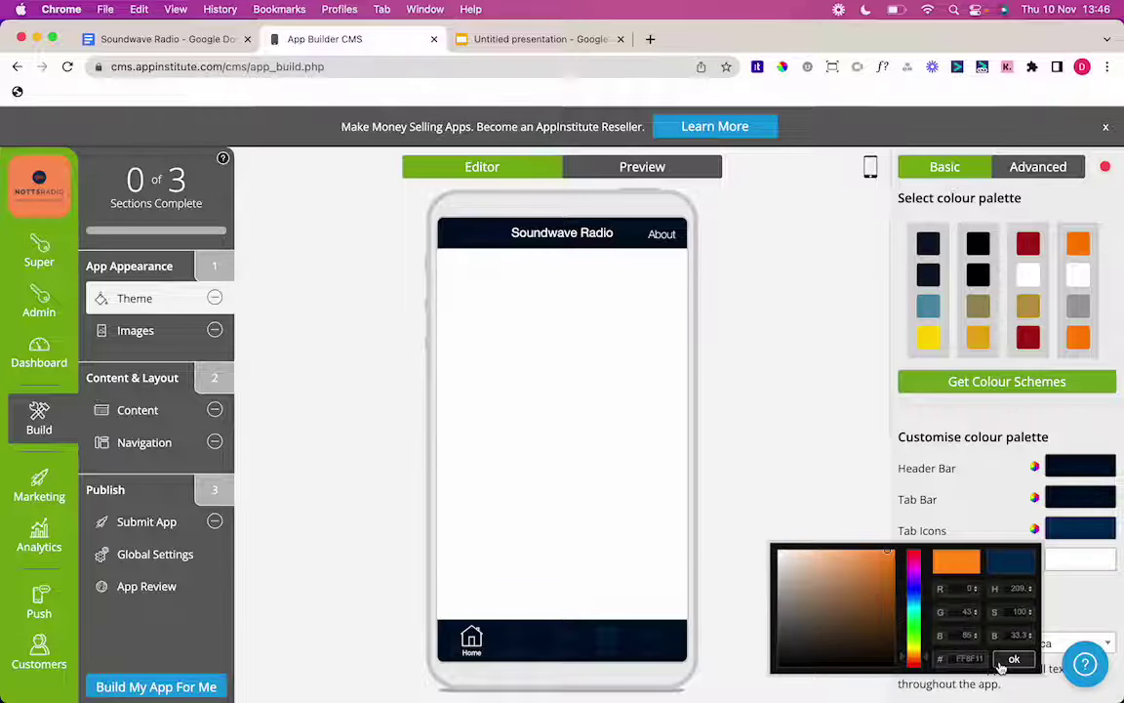
pyautogui.click(1012, 659)
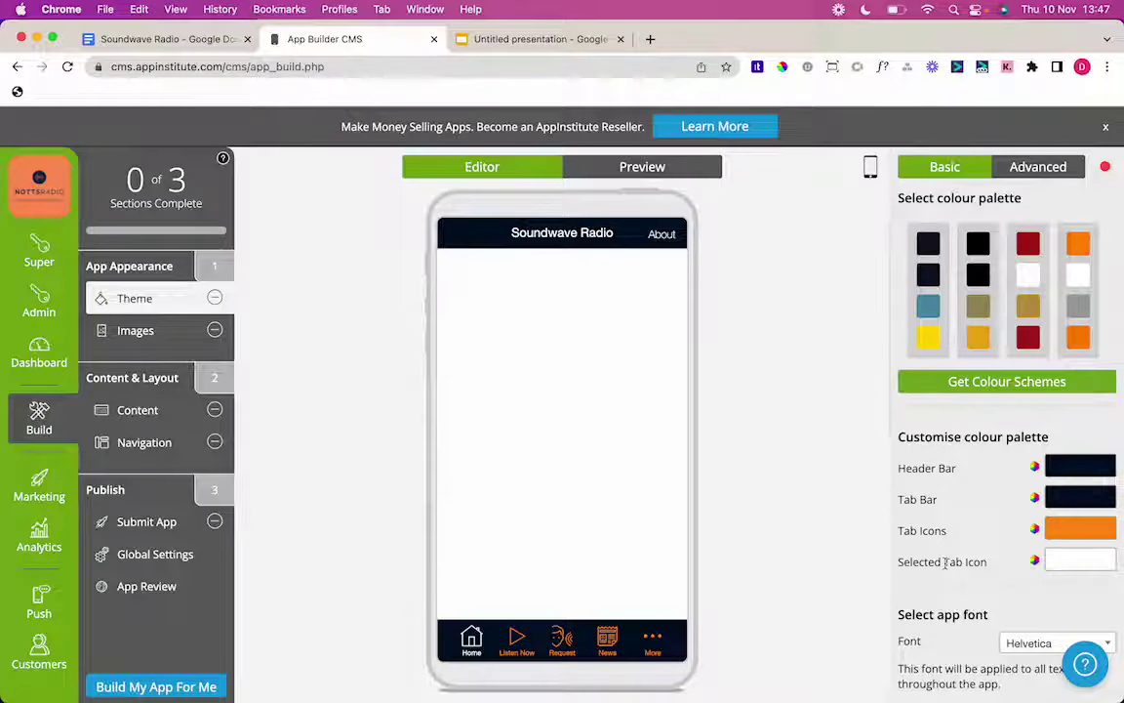
# Expand the full set of advanced colour settings in the theme editor.
pyautogui.scroll(-1, 946, 569)
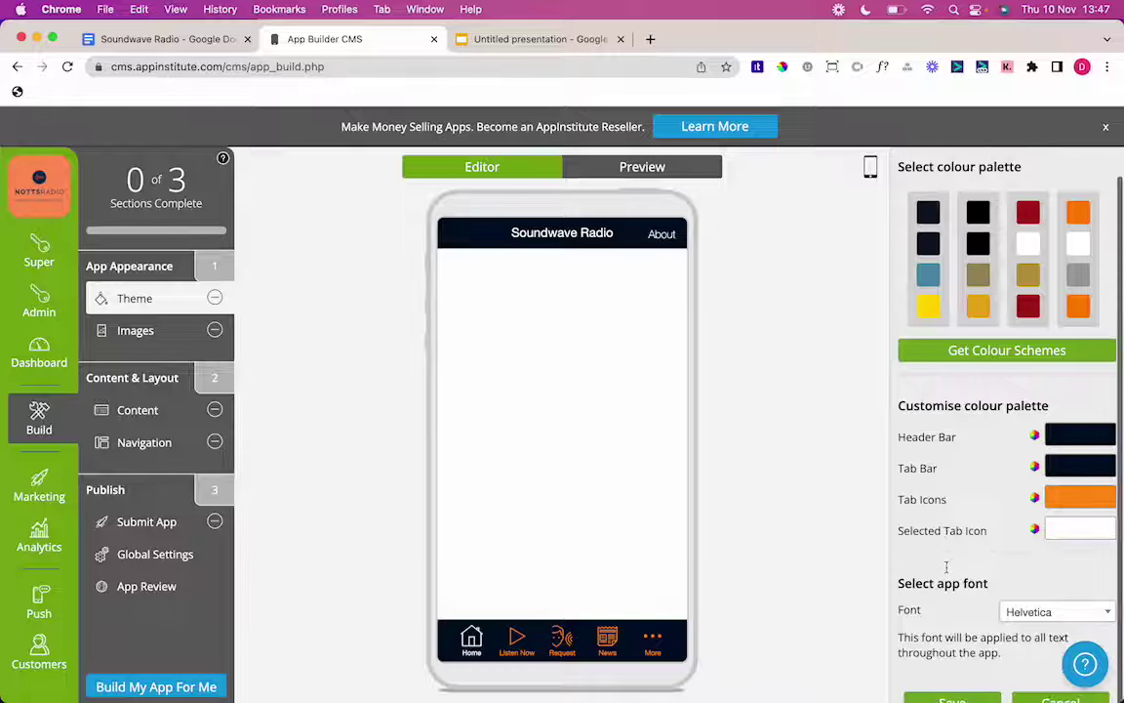
pyautogui.scroll(1, 1005, 410)
pyautogui.click(1037, 166)
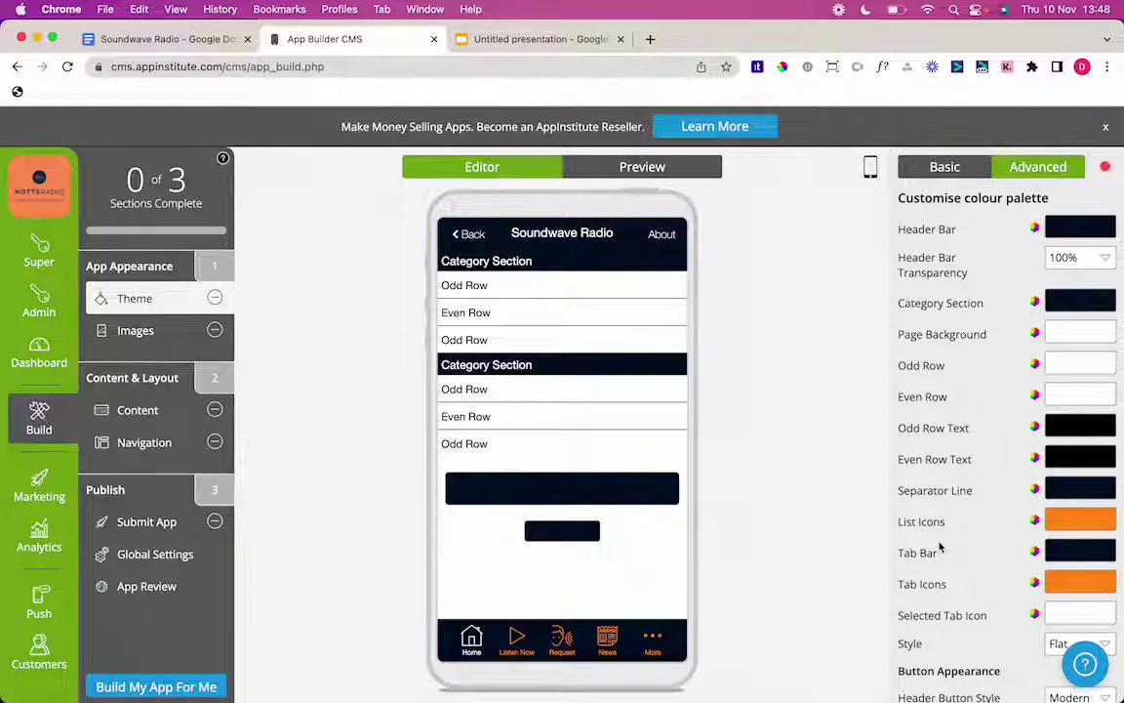
pyautogui.scroll(-5, 940, 549)
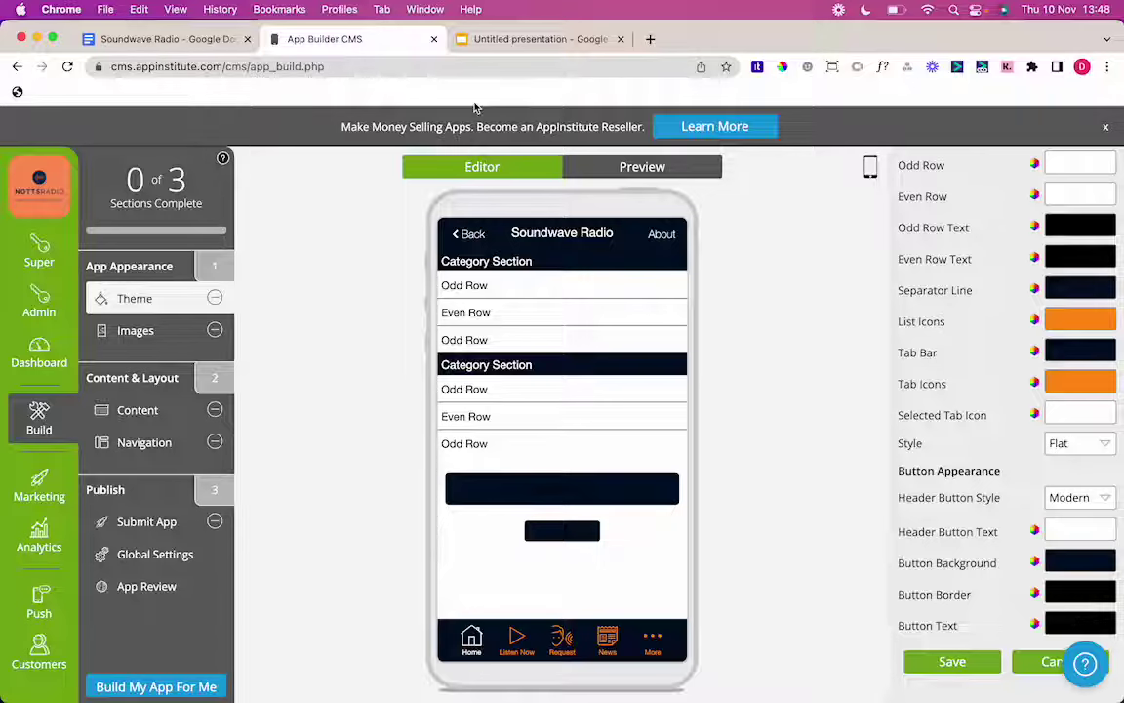
# Paste orange FF8F11 as the Button Text colour and save the theme.
pyautogui.click(535, 40)
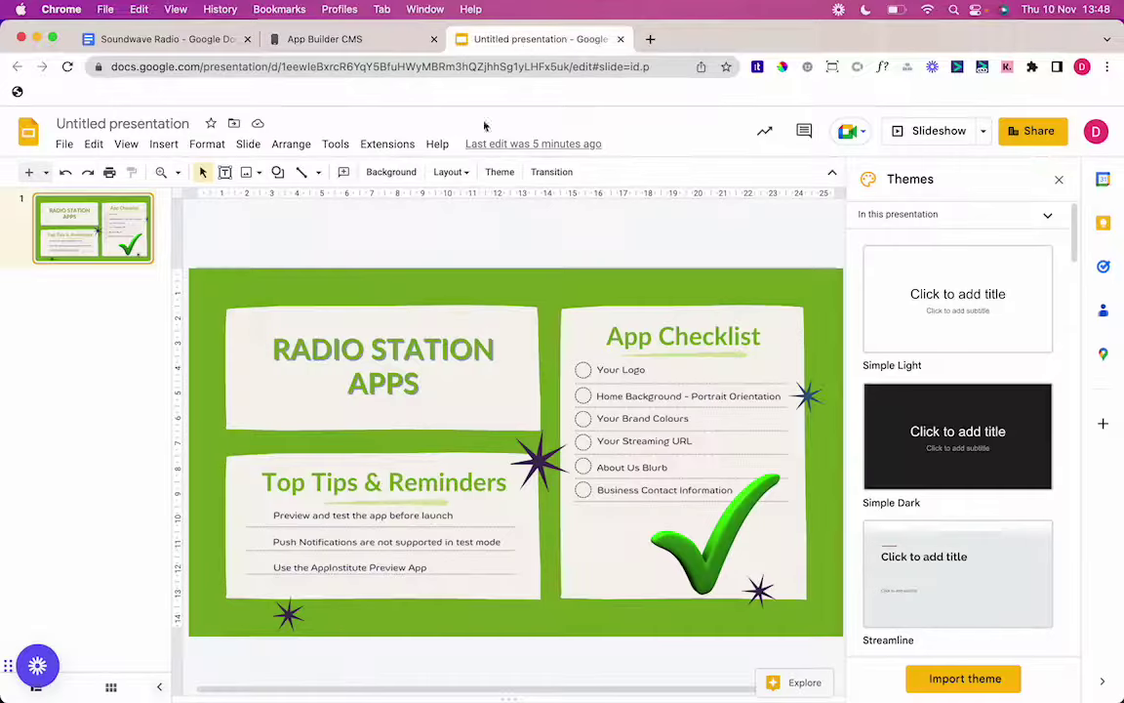
pyautogui.press('super+1')
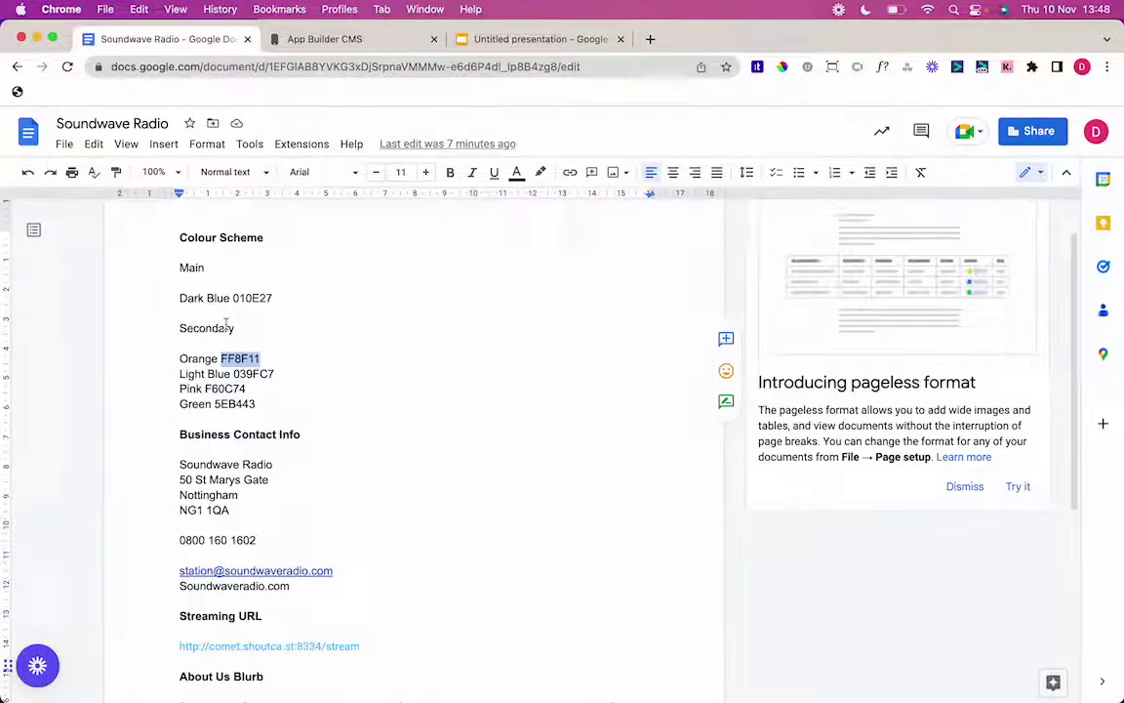
pyautogui.click(376, 43)
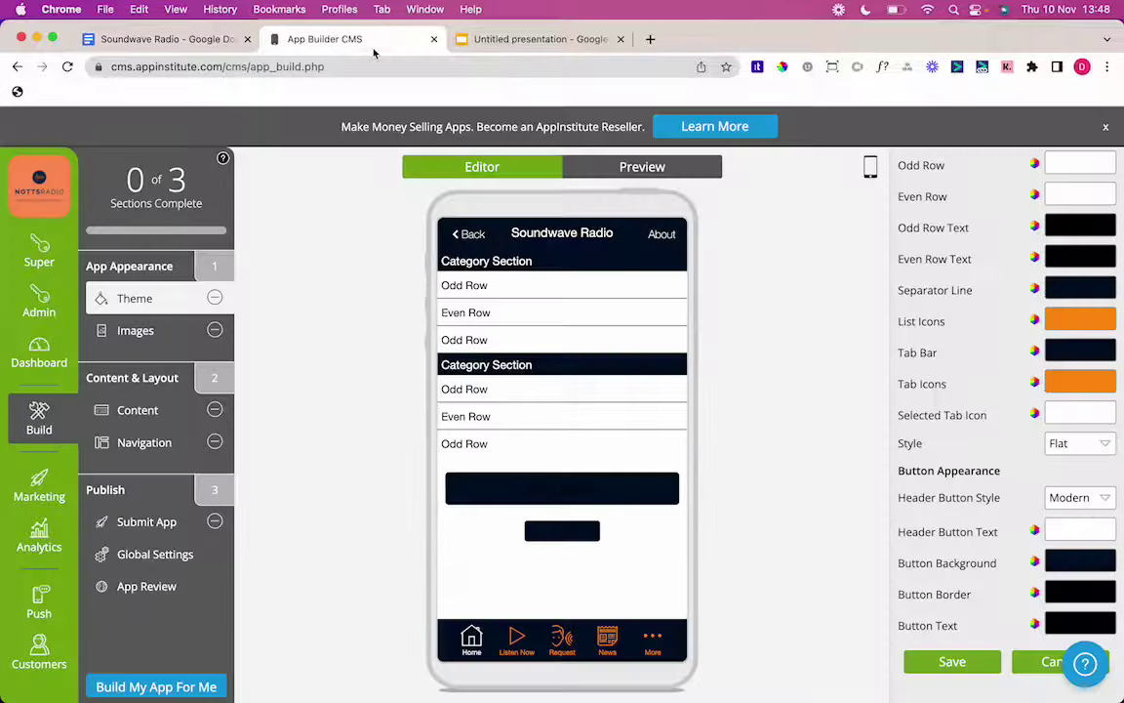
pyautogui.click(961, 591)
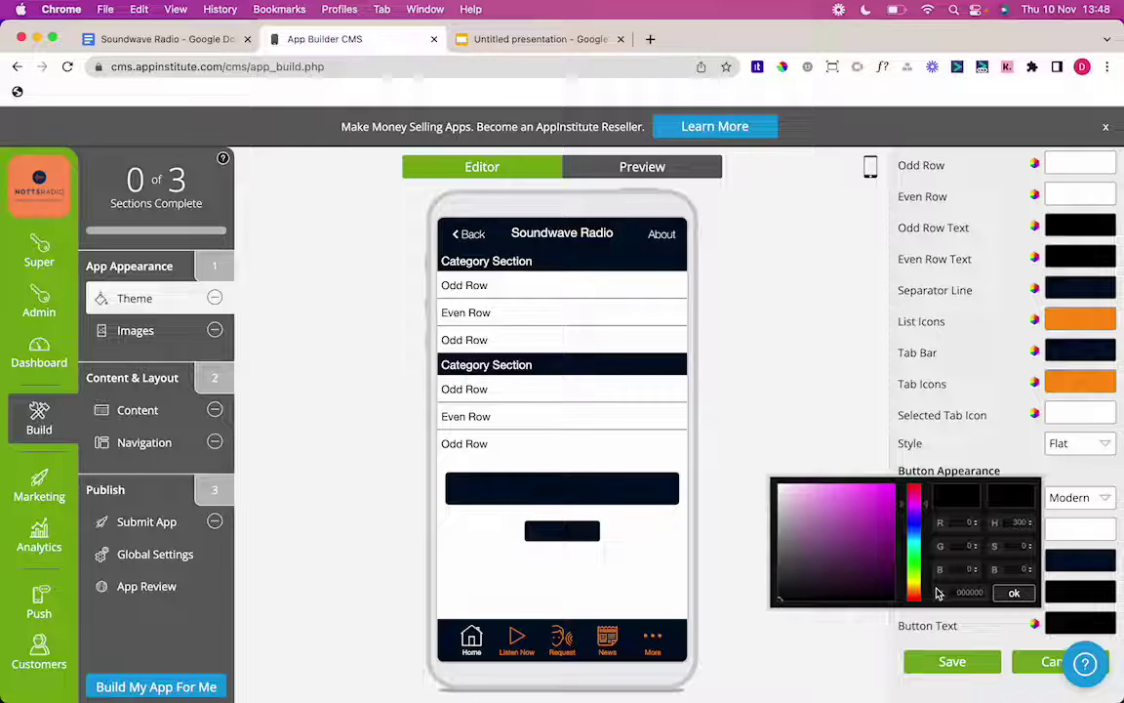
pyautogui.press('super+v')
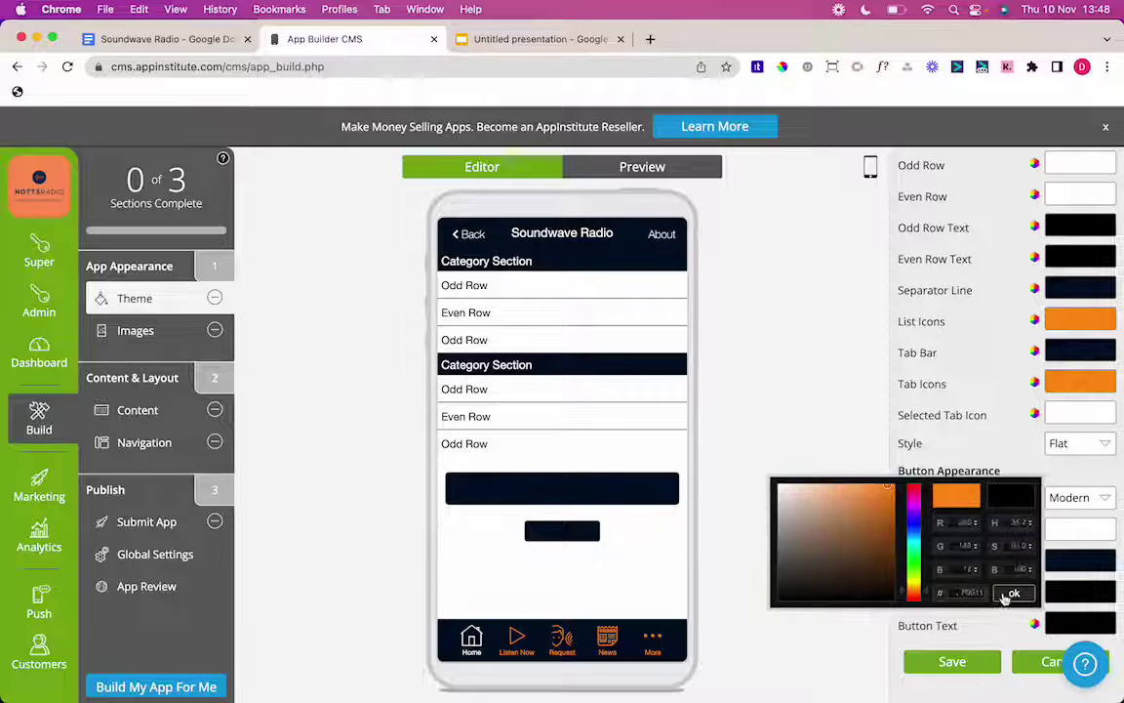
pyautogui.click(1014, 593)
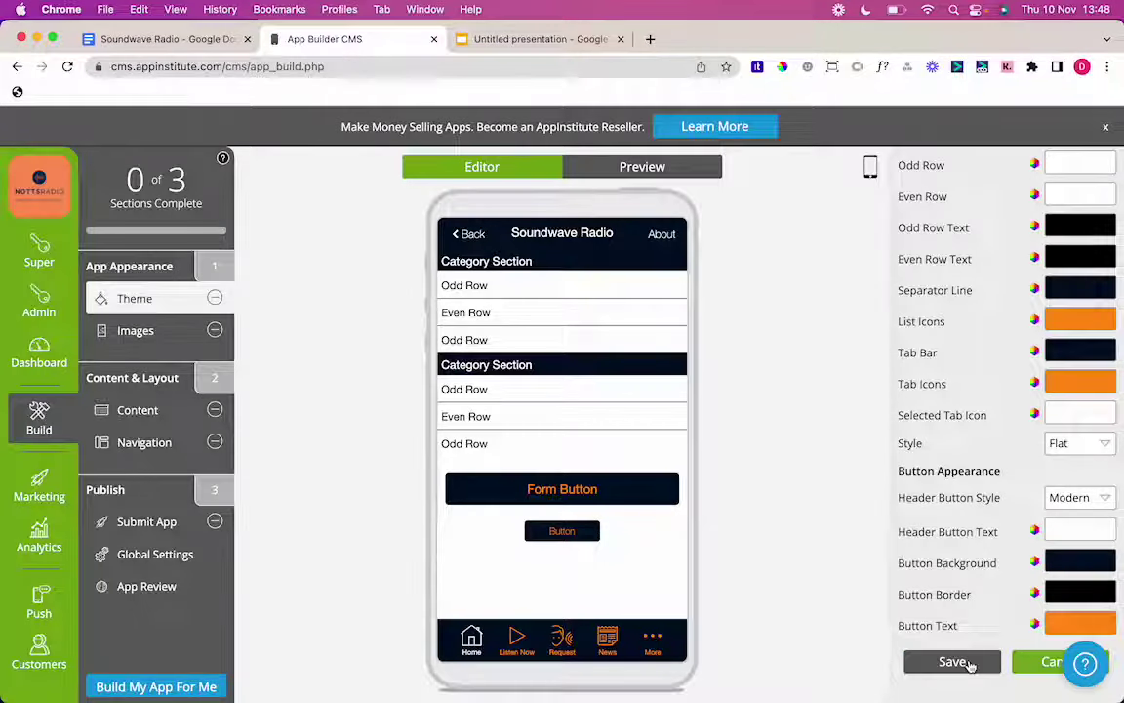
pyautogui.click(952, 662)
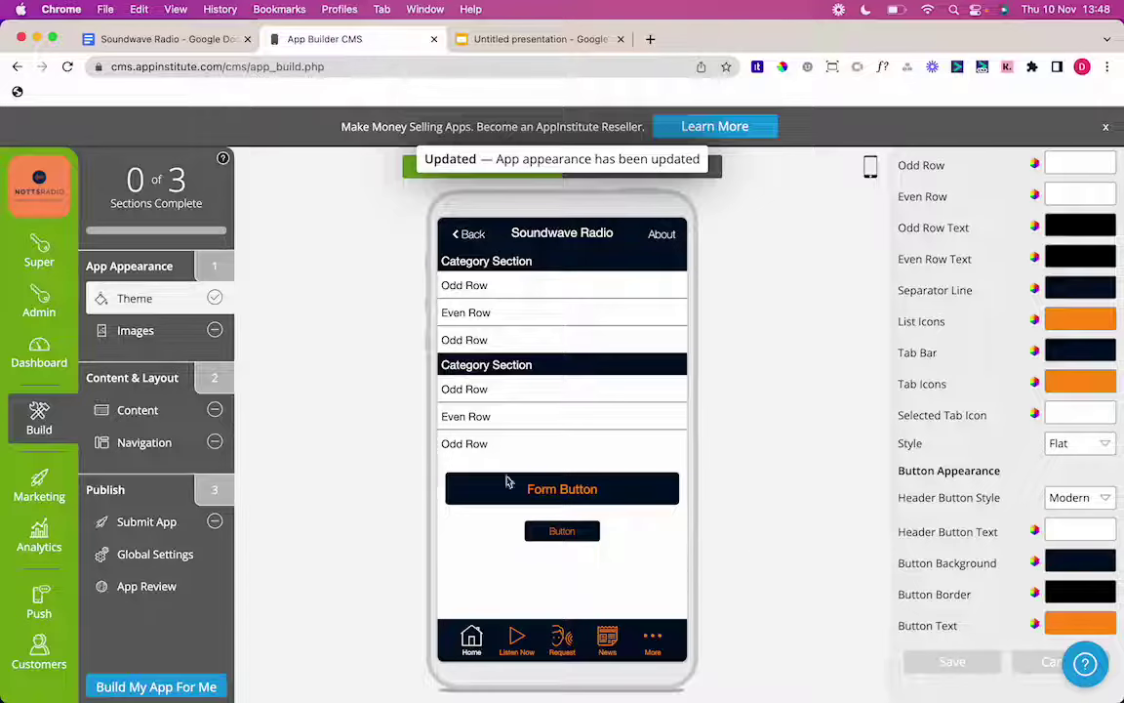
# Upload the SoundWave logo from Desktop > Sound Wave Radio as the app icon.
pyautogui.click(161, 337)
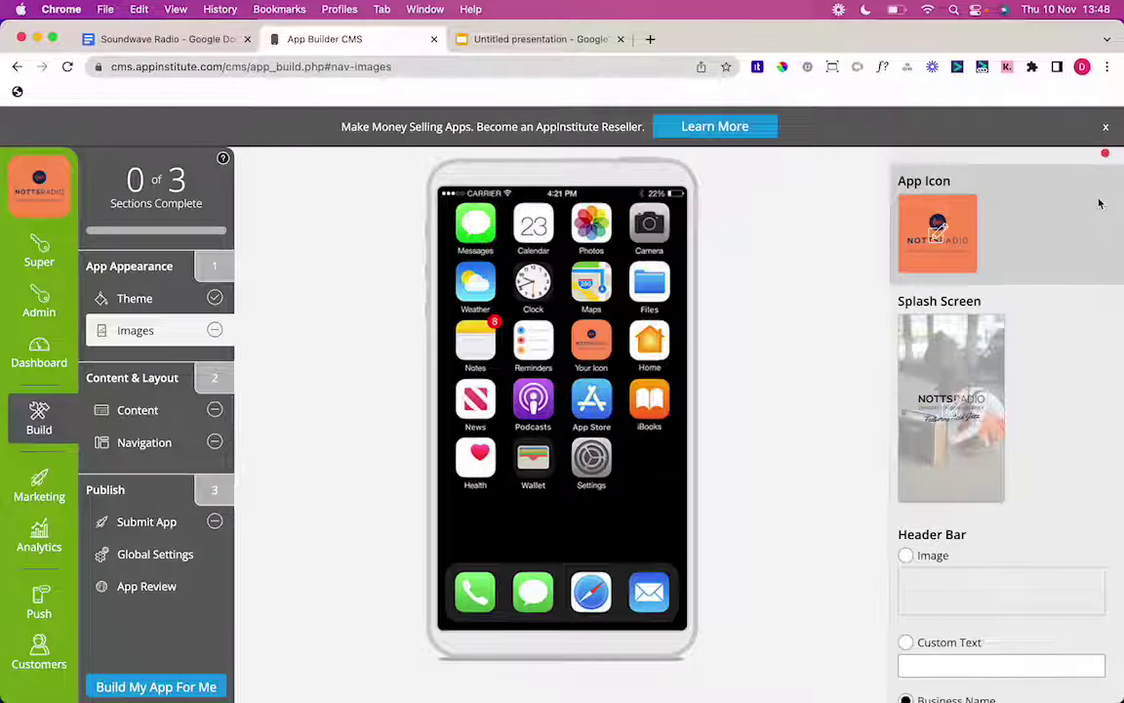
pyautogui.moveTo(935, 234)
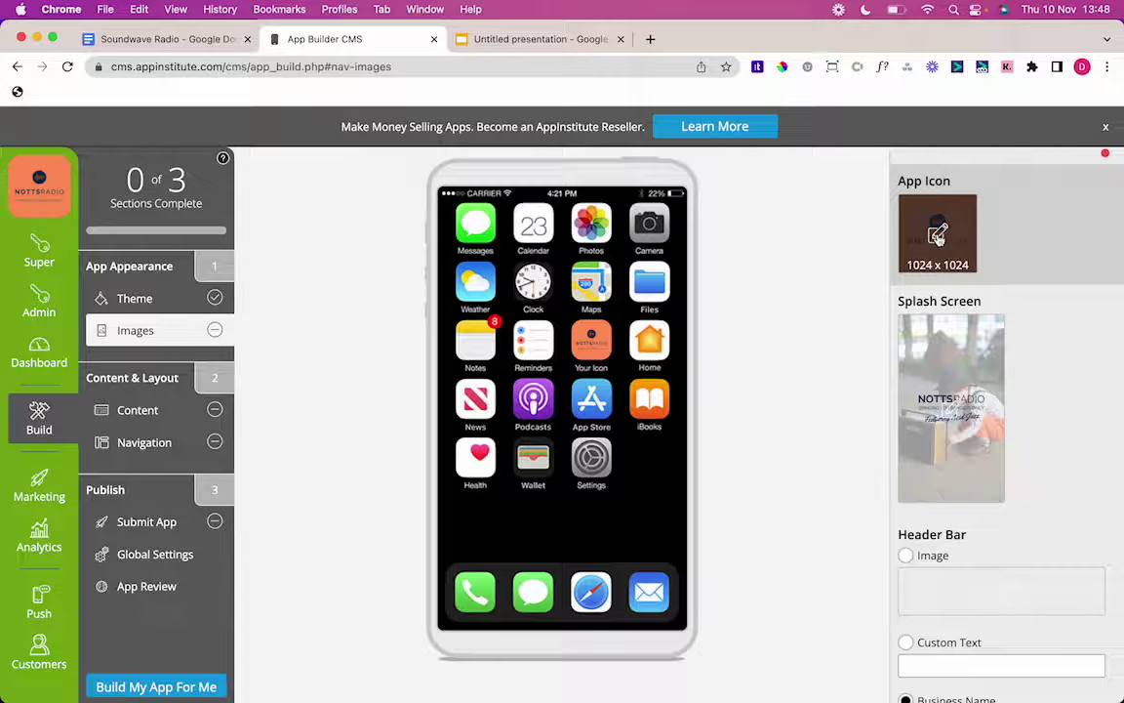
pyautogui.click(935, 234)
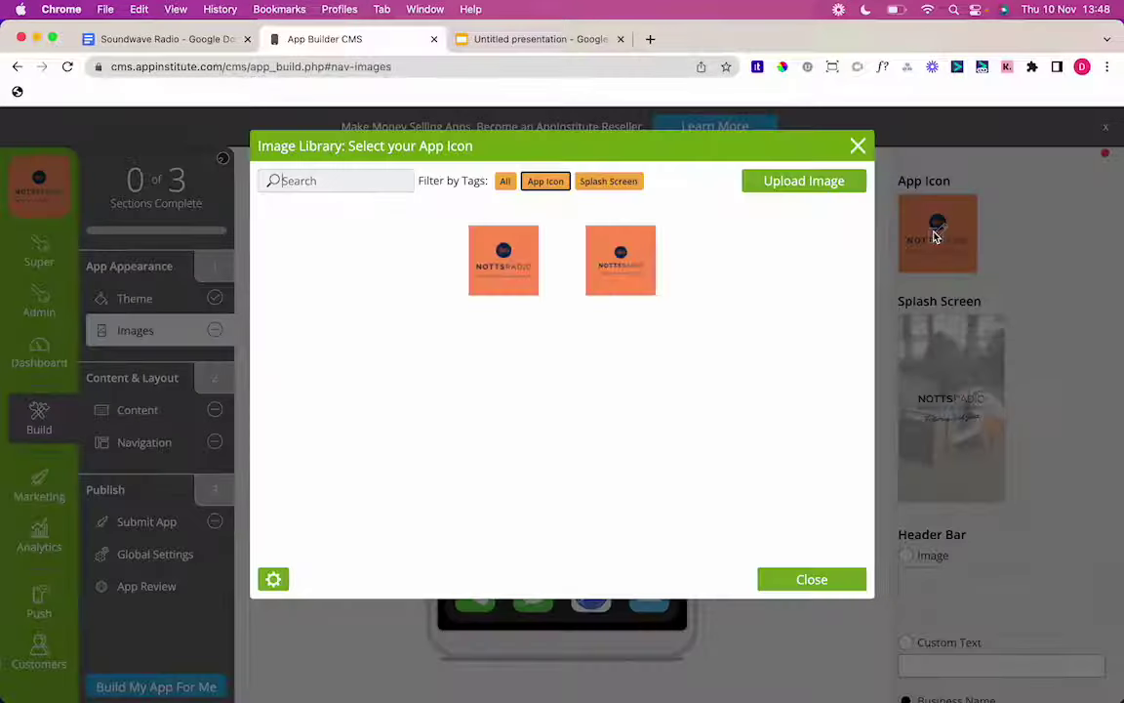
pyautogui.click(773, 183)
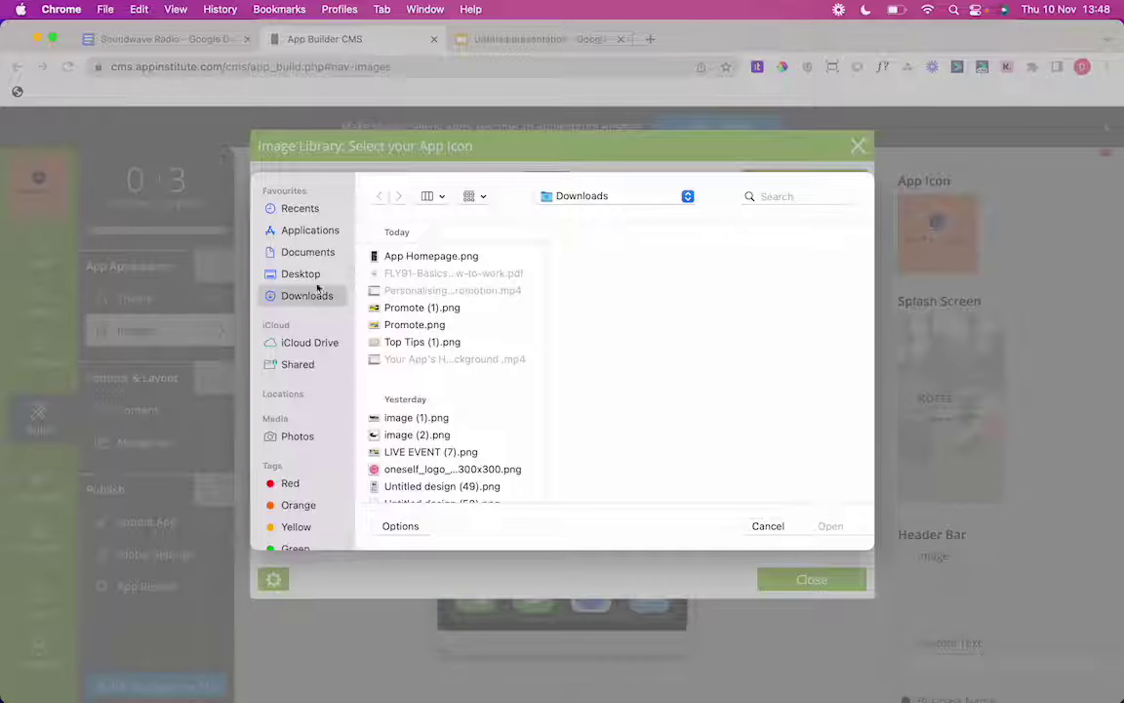
pyautogui.click(300, 276)
pyautogui.click(422, 273)
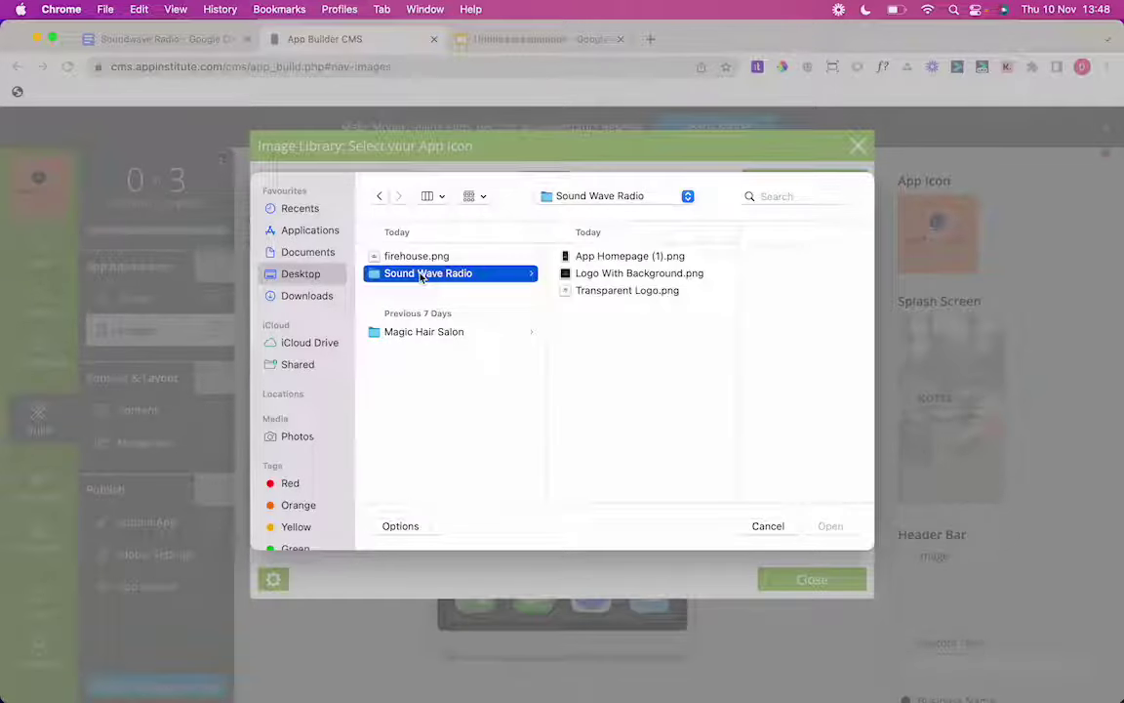
pyautogui.doubleClick(626, 287)
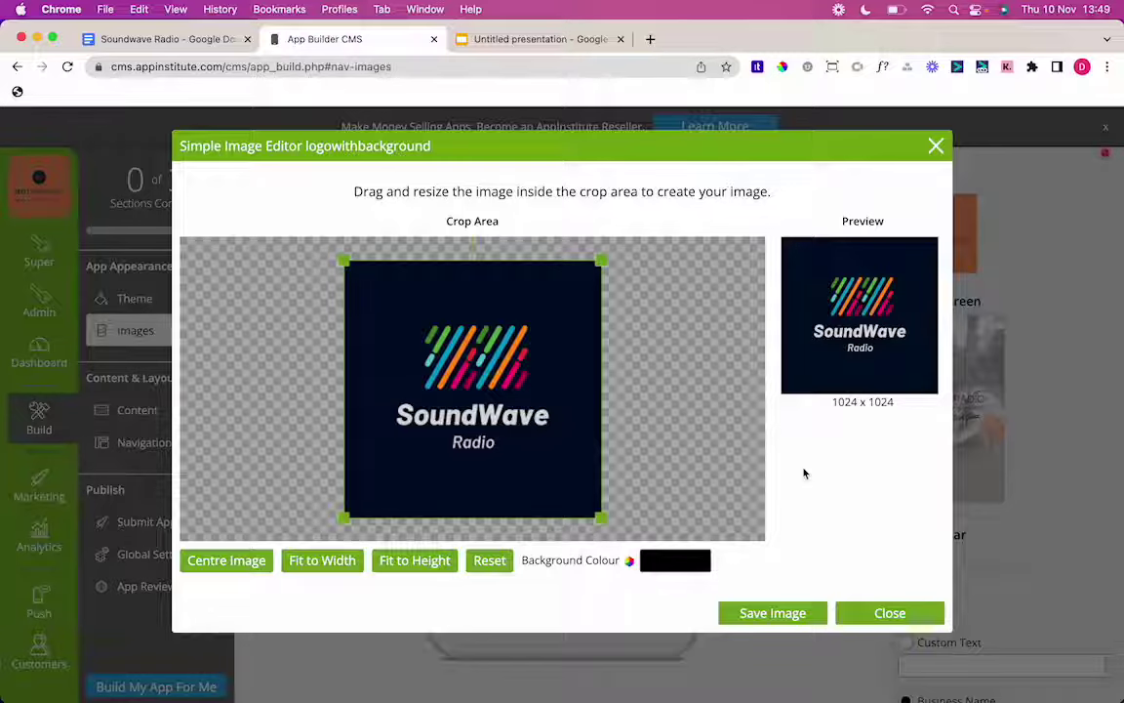
# Save the app icon and load Logo With Background.png as the splash screen image.
pyautogui.click(766, 614)
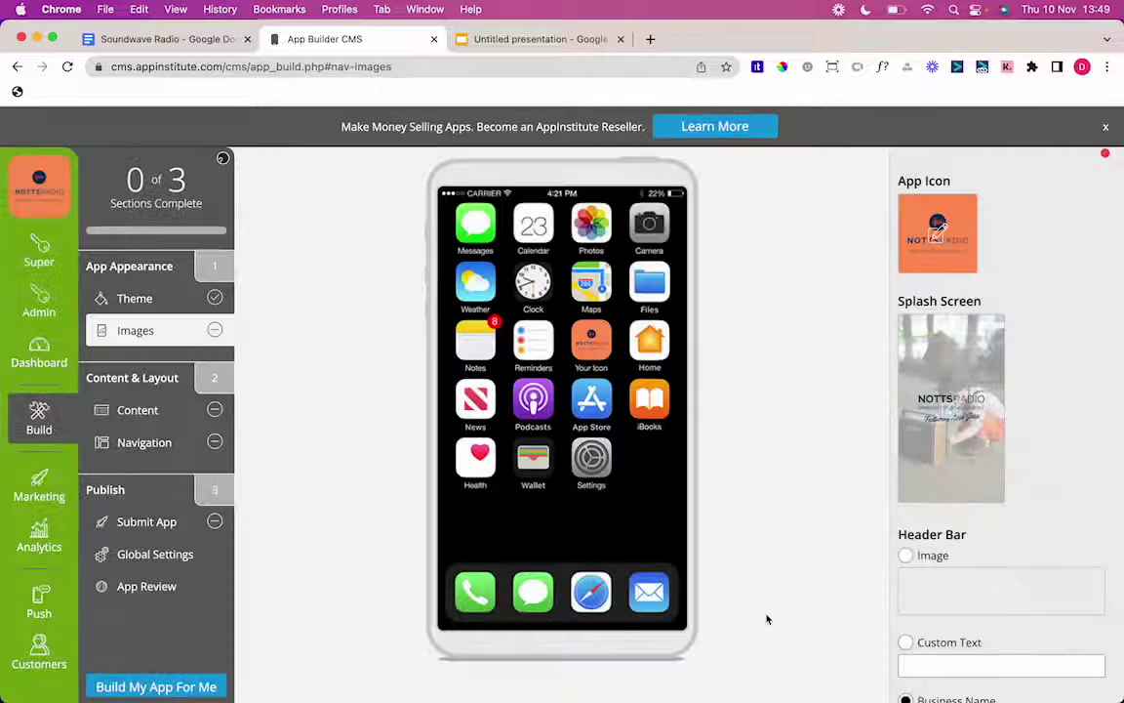
pyautogui.moveTo(959, 423)
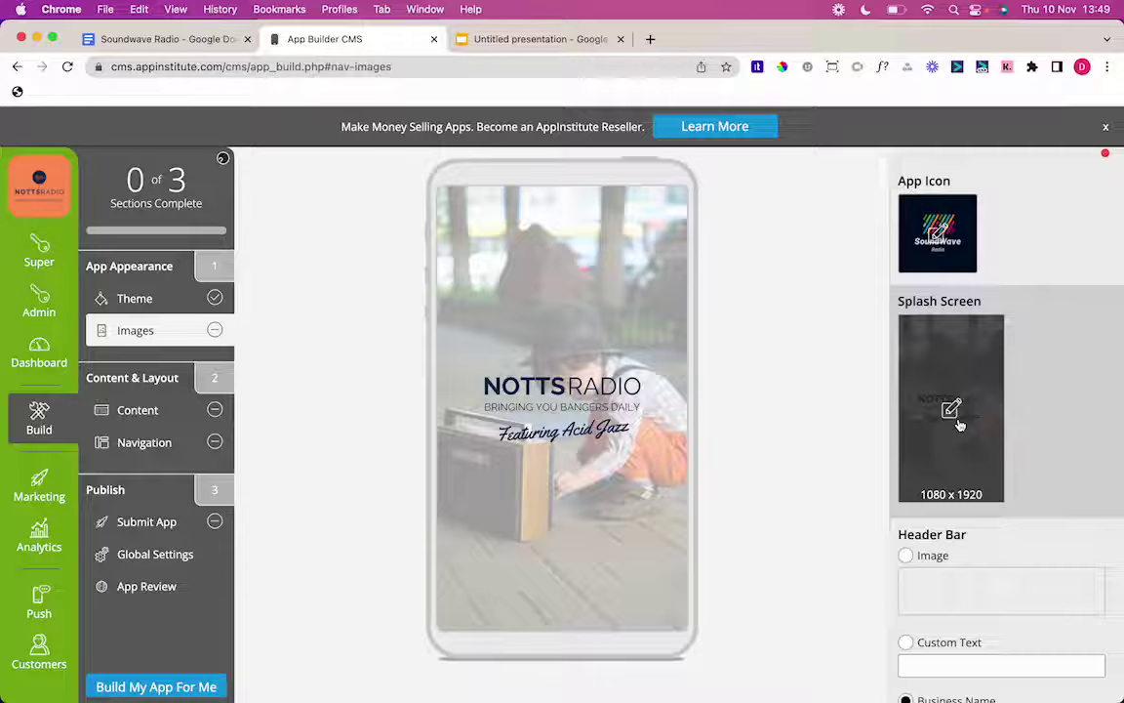
pyautogui.click(953, 411)
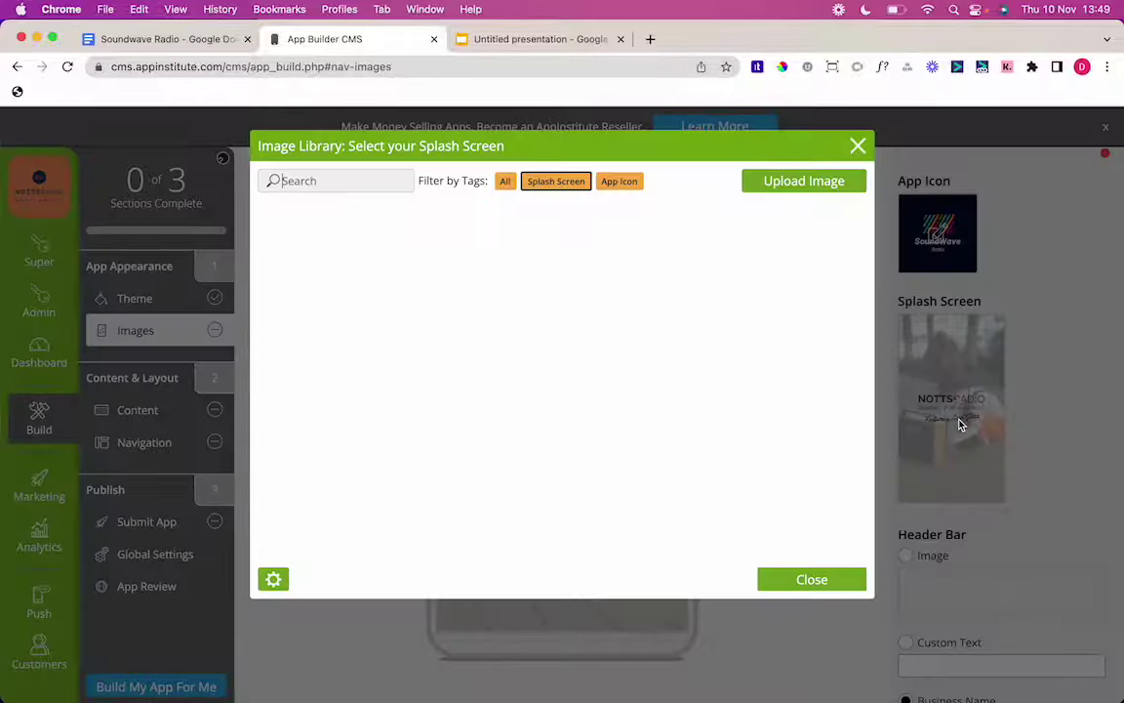
pyautogui.click(801, 183)
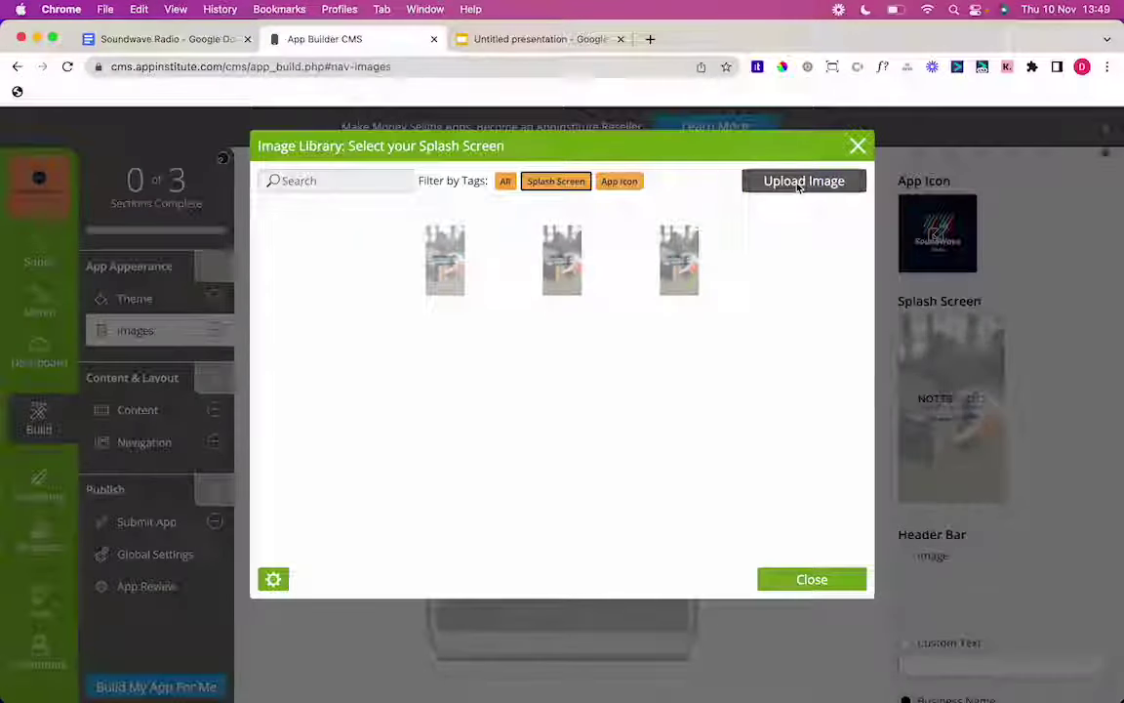
pyautogui.doubleClick(489, 274)
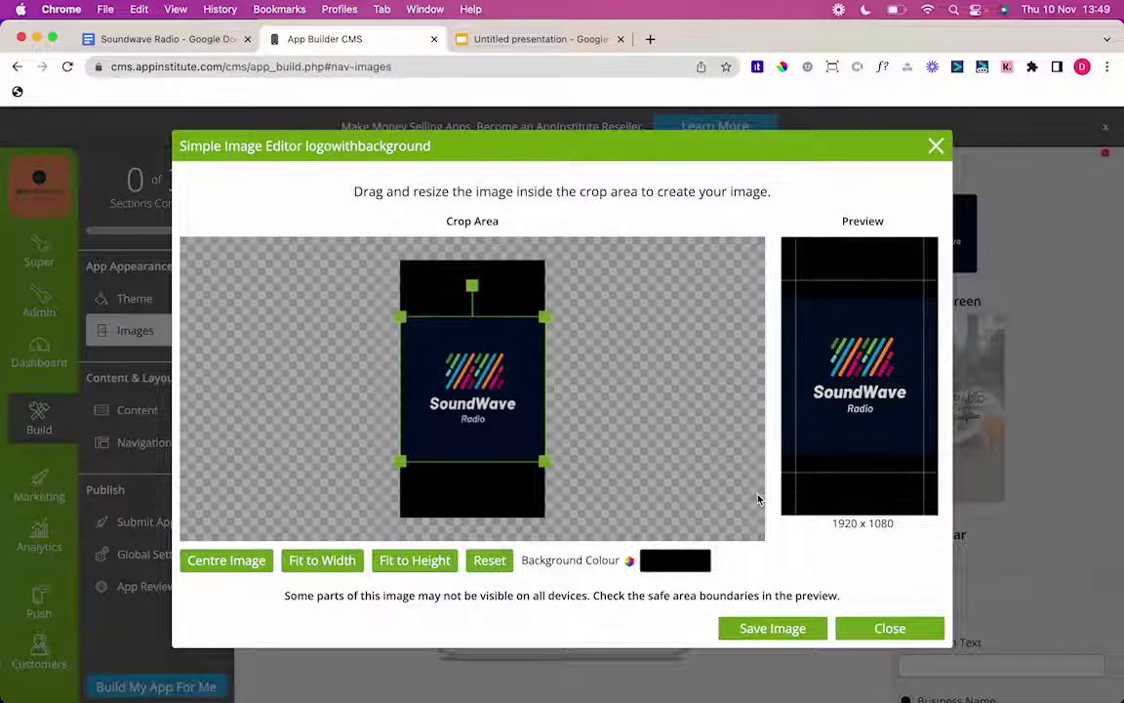
# Set the splash background colour to the Dark Blue hex from the brief.
pyautogui.click(215, 41)
pyautogui.doubleClick(252, 296)
pyautogui.click(328, 41)
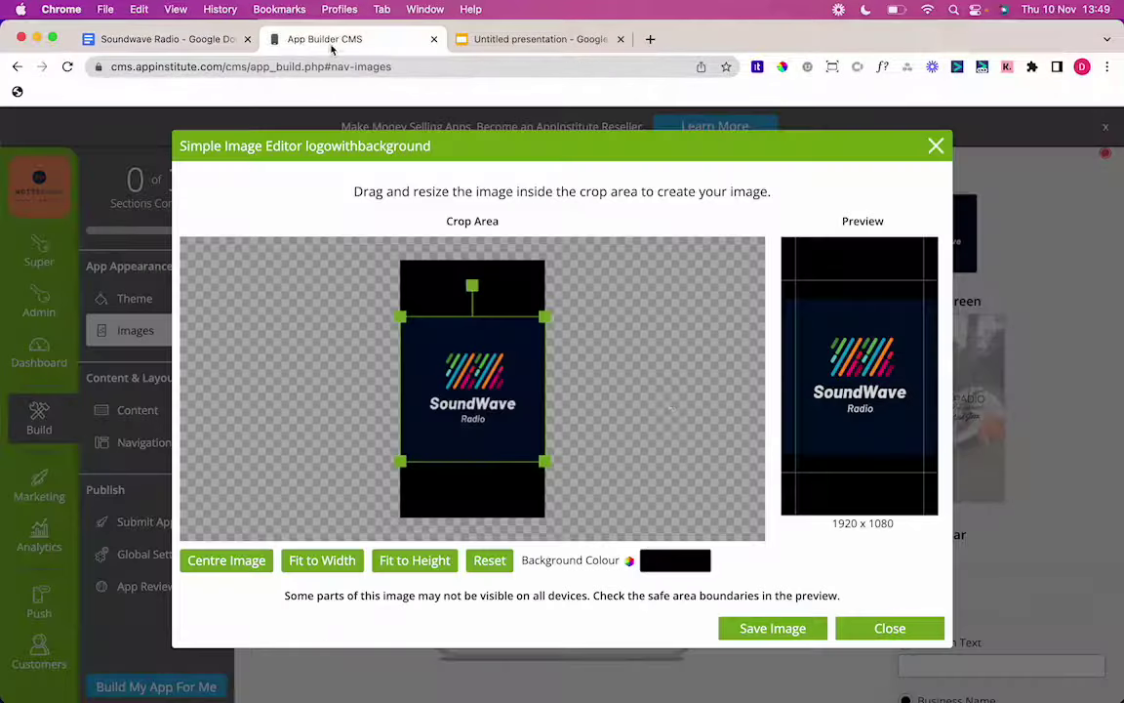
pyautogui.click(664, 561)
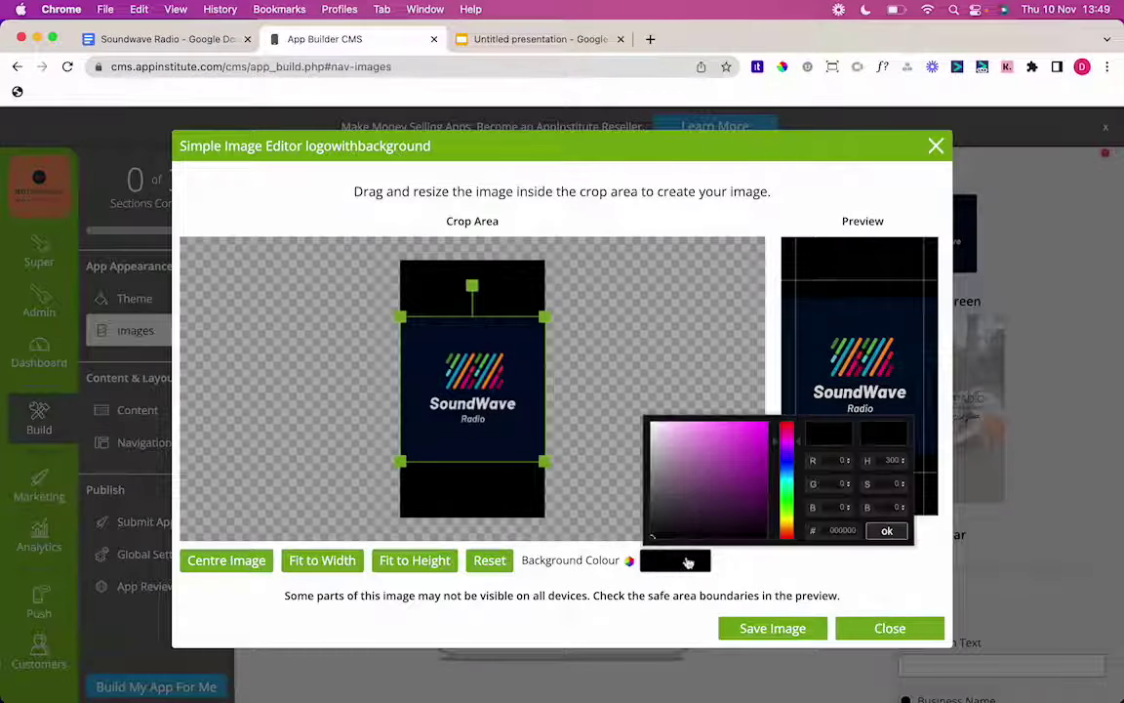
pyautogui.doubleClick(841, 530)
pyautogui.press('super+v')
pyautogui.click(886, 530)
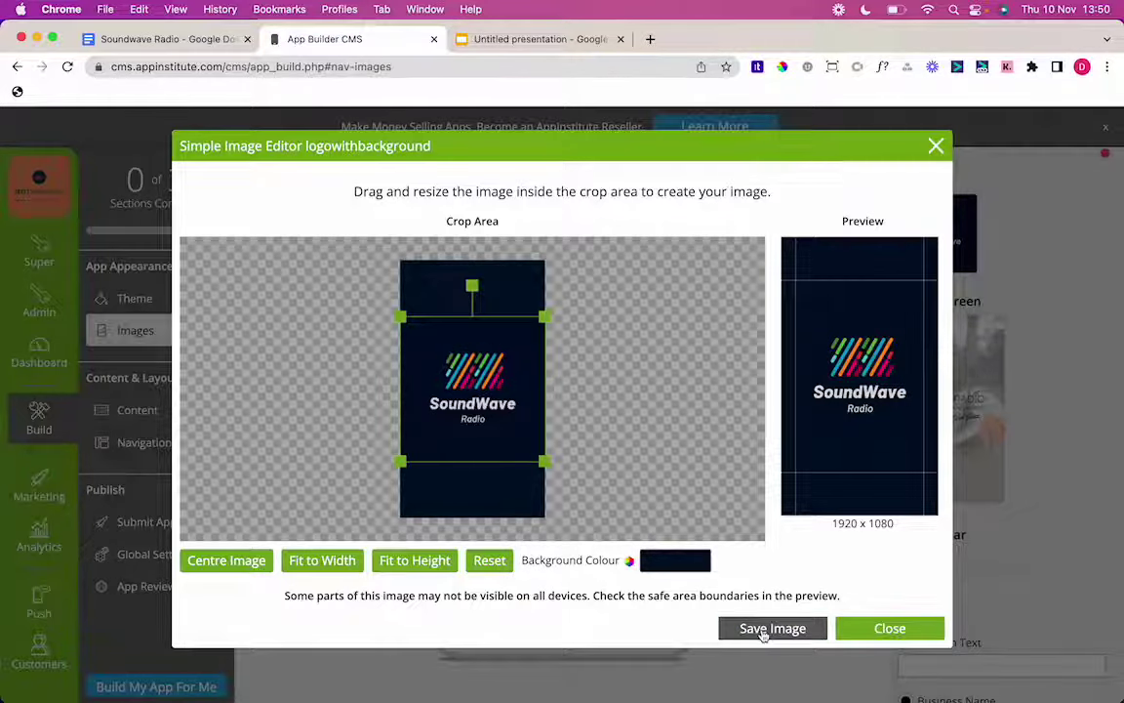
# Save the splash image, switch the header bar to Custom Text, and save the theme.
pyautogui.click(763, 629)
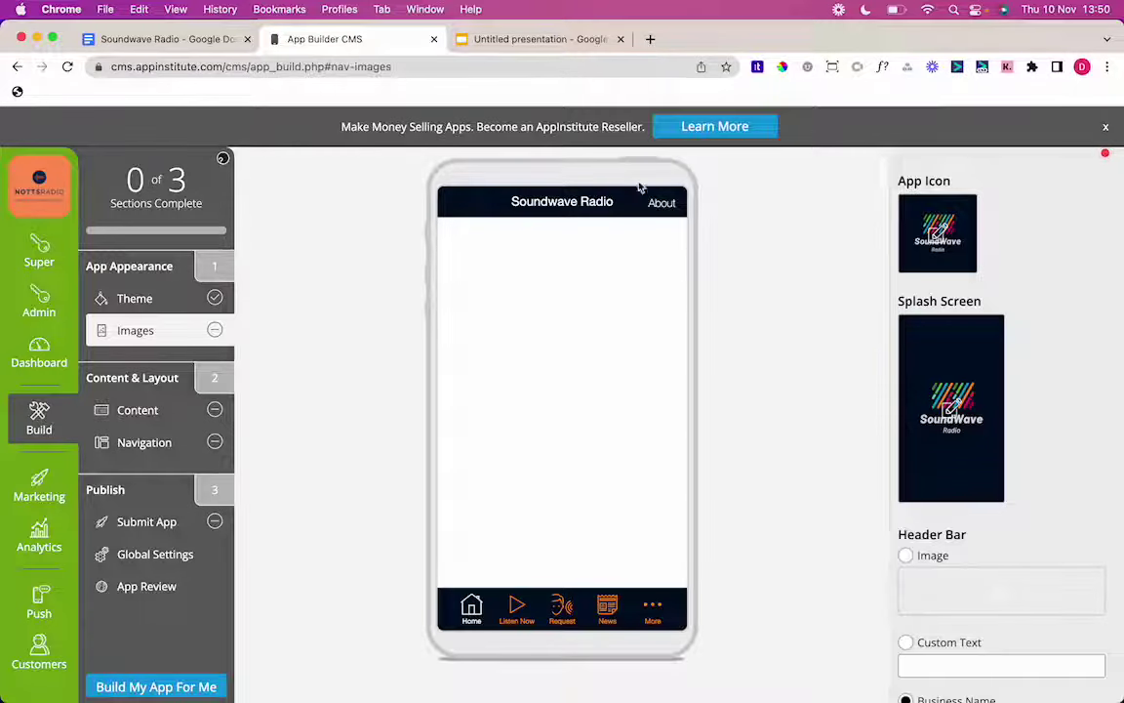
pyautogui.click(972, 648)
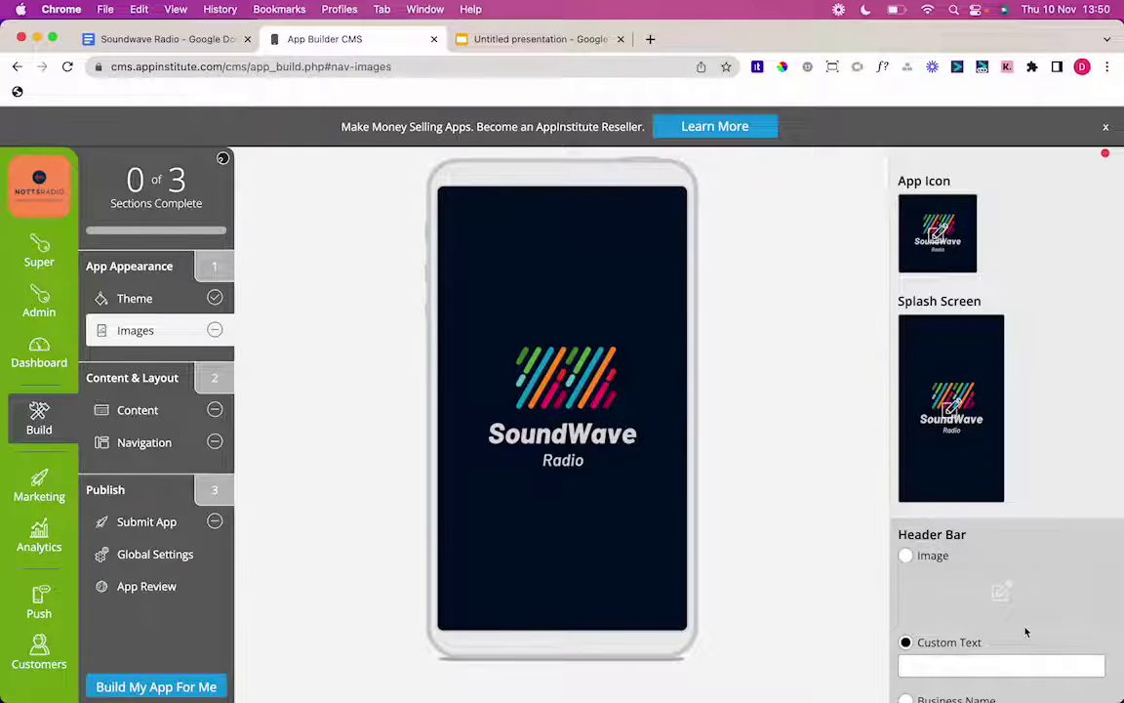
pyautogui.scroll(-3, 1024, 631)
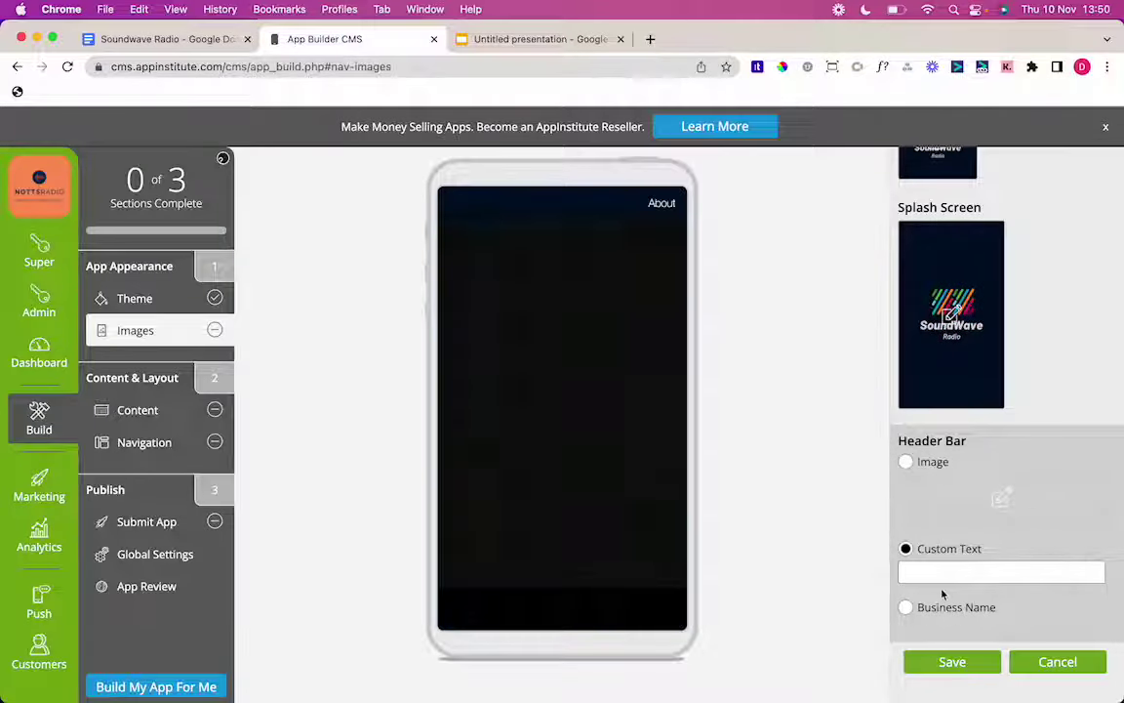
pyautogui.click(949, 662)
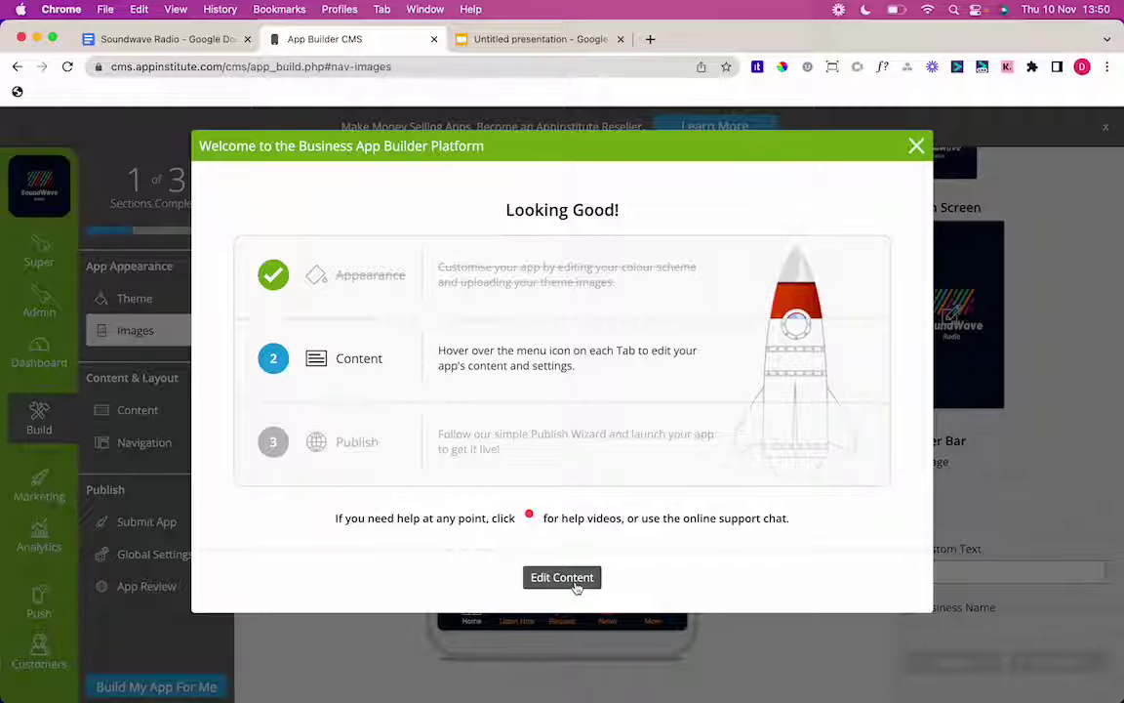
# In the content editor, upload App Homepage (1).png as the Home tab background and save.
pyautogui.click(563, 578)
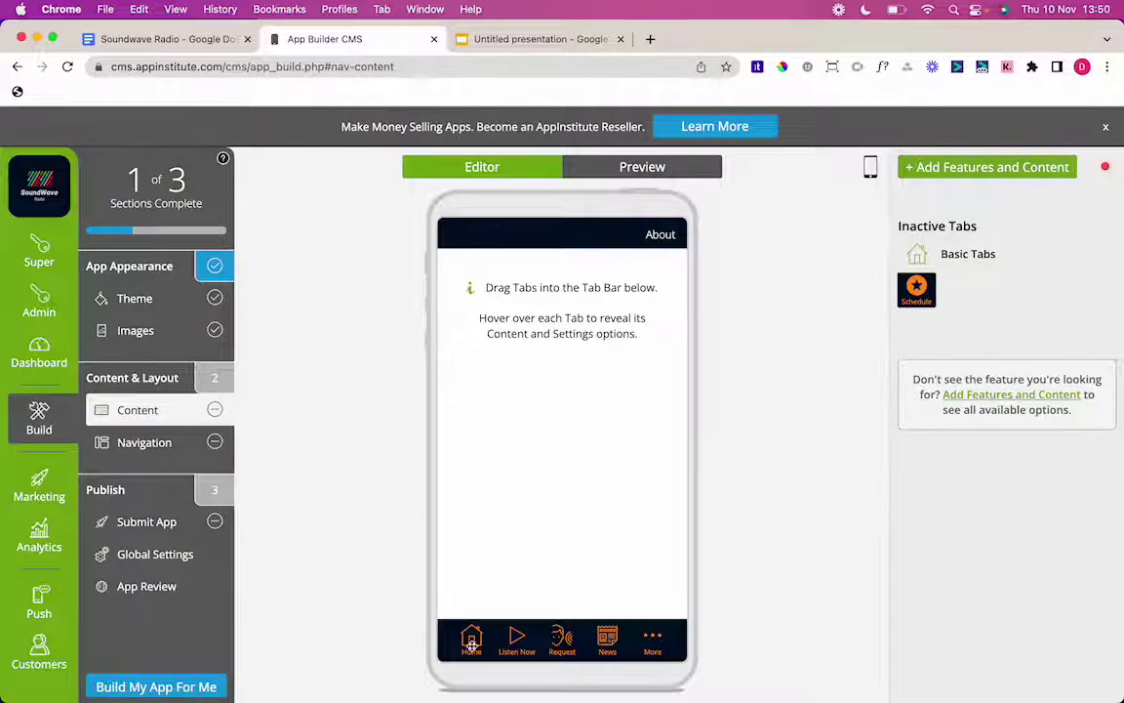
pyautogui.moveTo(656, 645)
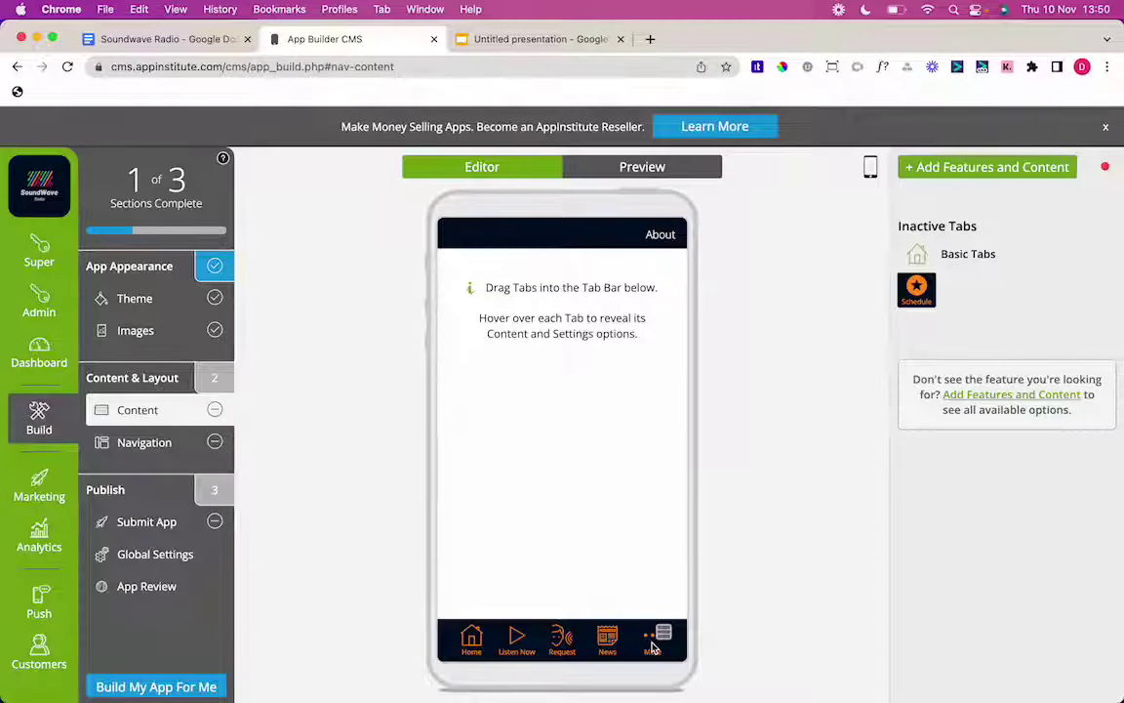
pyautogui.moveTo(491, 634)
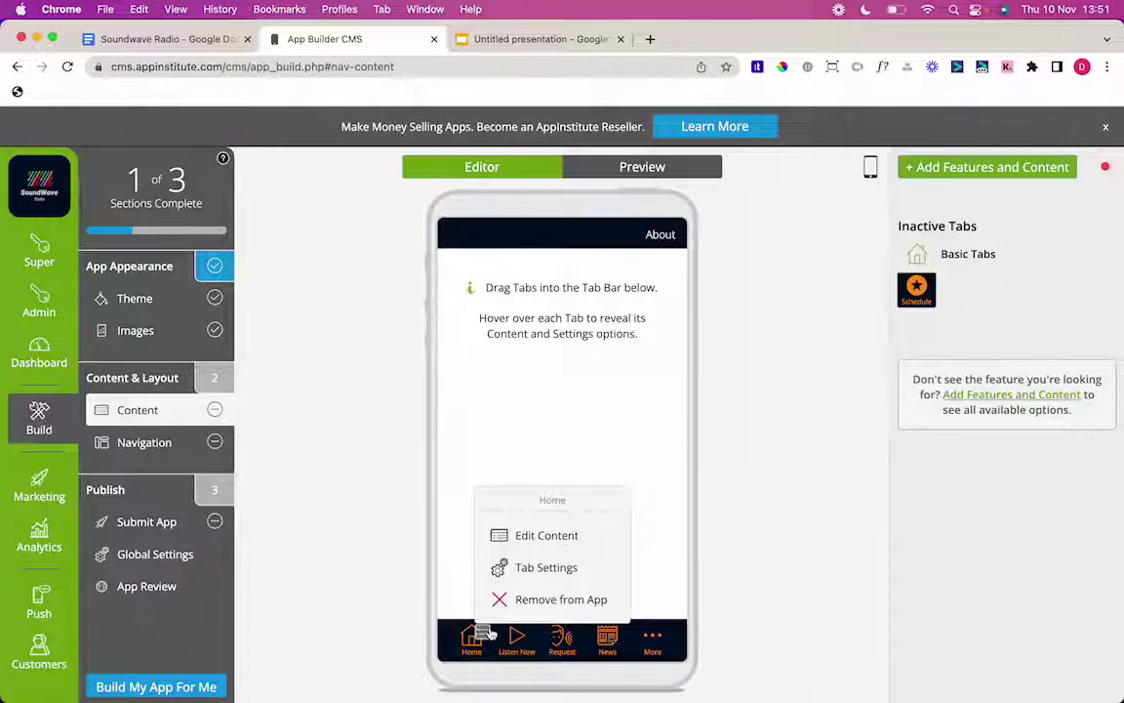
pyautogui.click(551, 579)
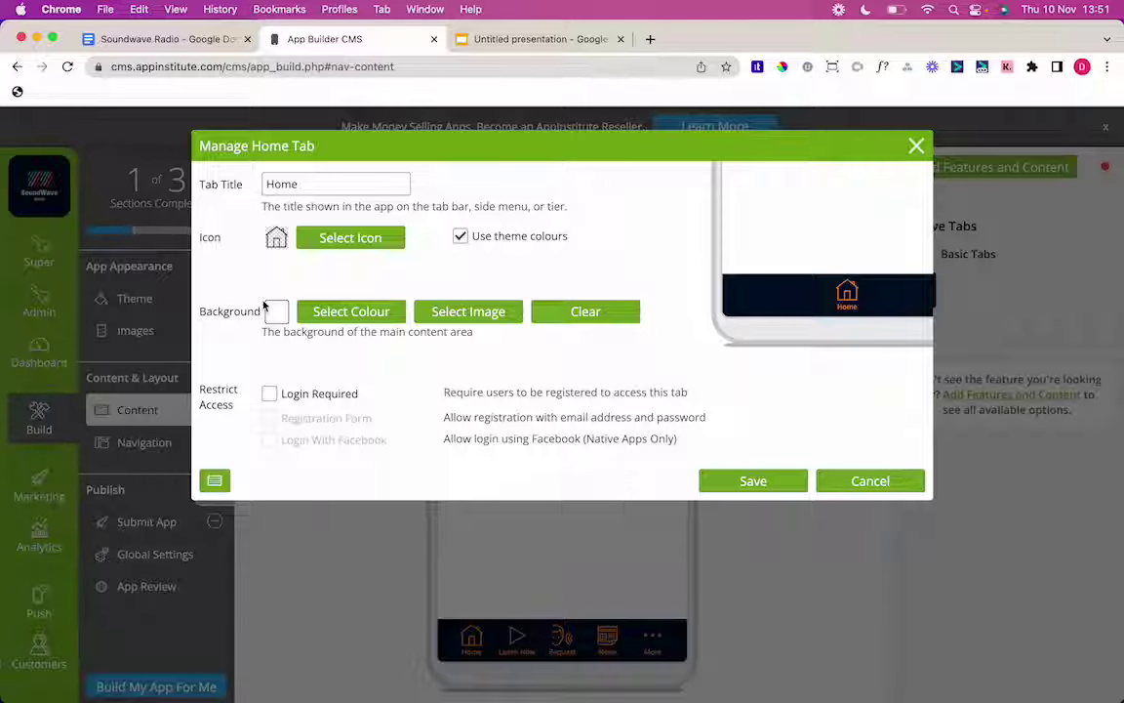
pyautogui.click(460, 313)
pyautogui.click(785, 183)
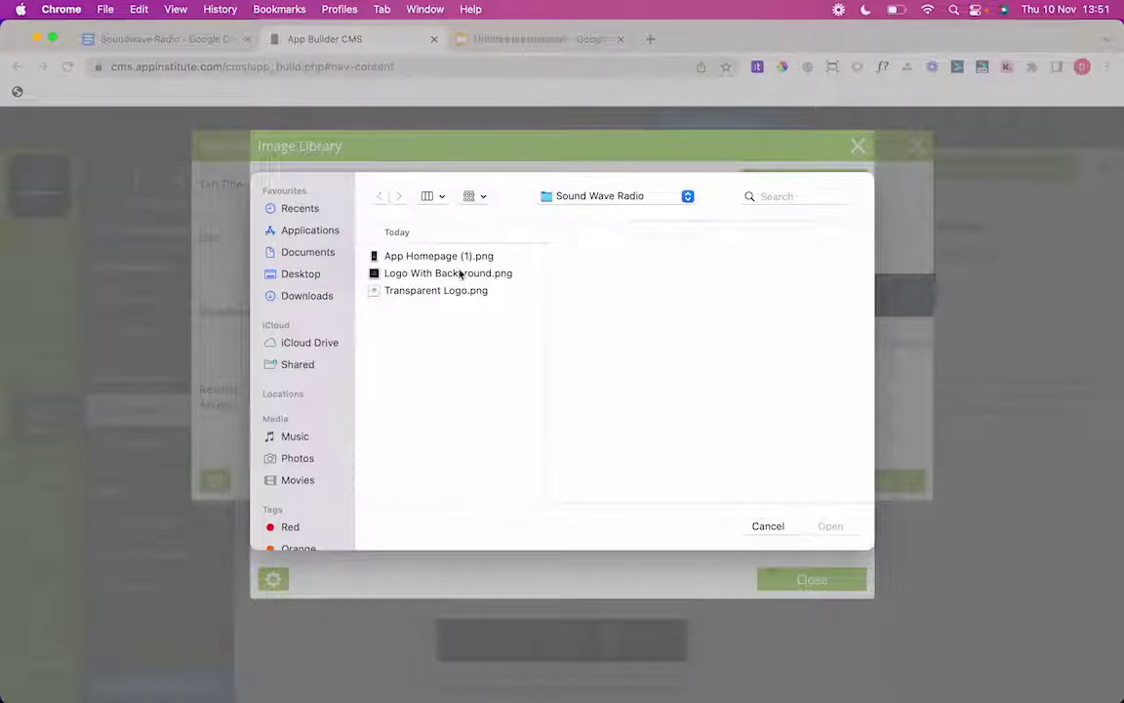
pyautogui.click(461, 258)
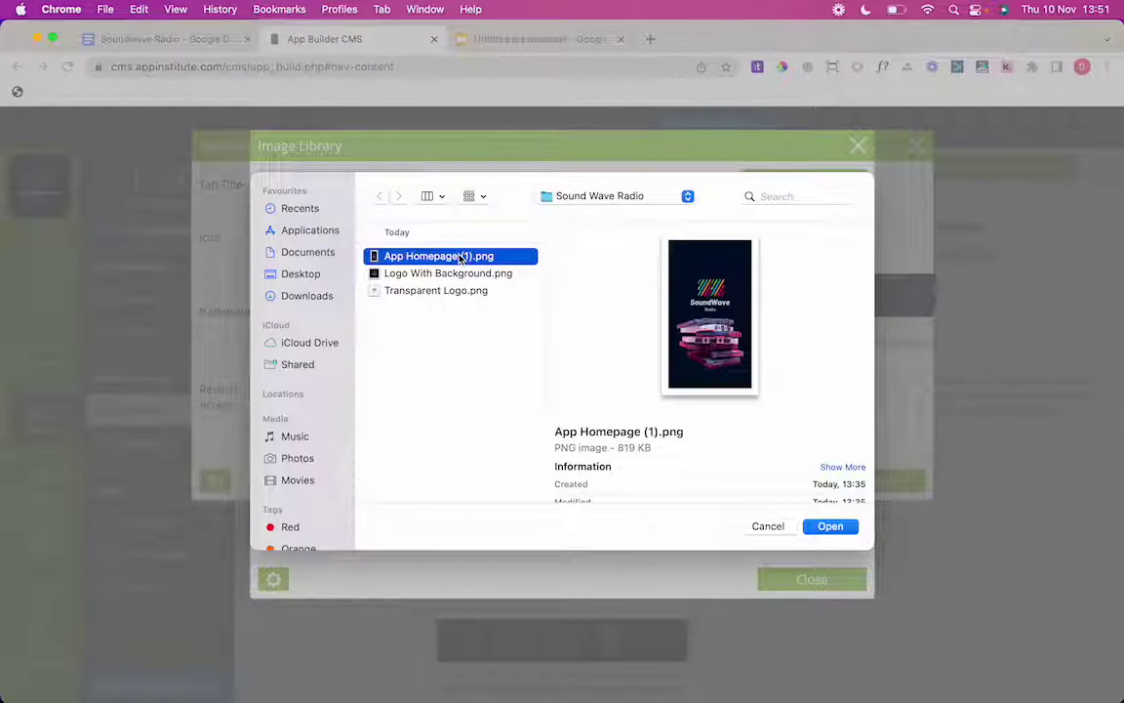
pyautogui.doubleClick(461, 258)
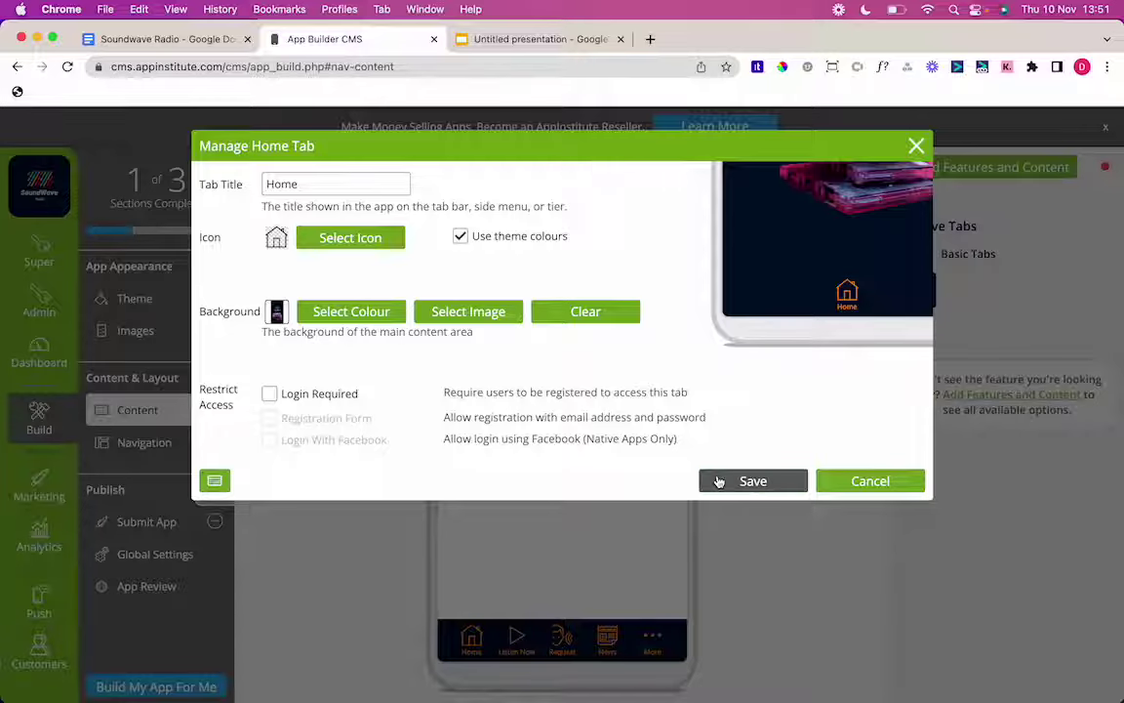
pyautogui.click(753, 479)
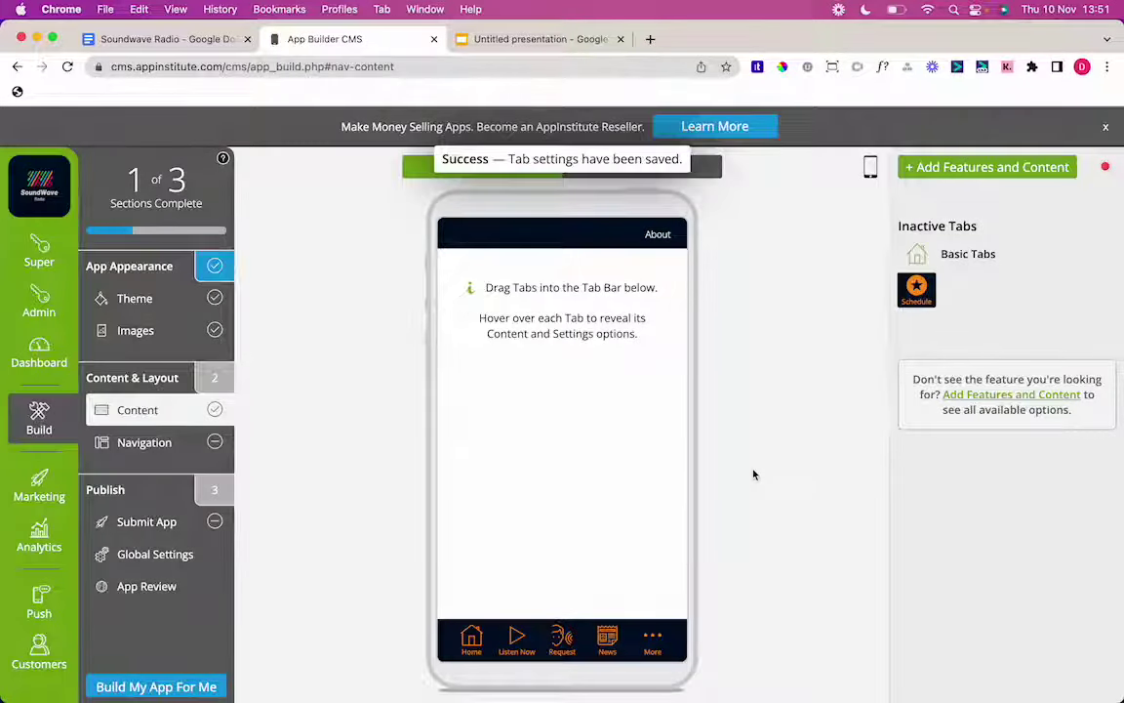
pyautogui.click(527, 638)
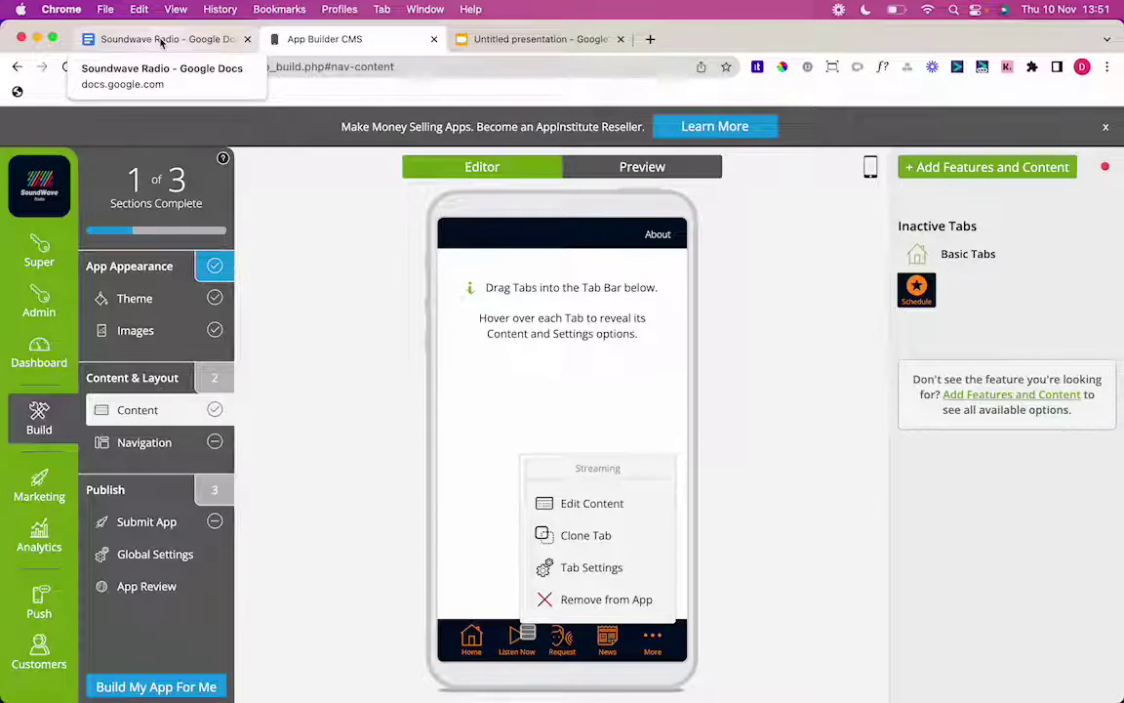
# Copy the streaming URL from the Soundwave Radio document in Google Docs.
pyautogui.click(162, 40)
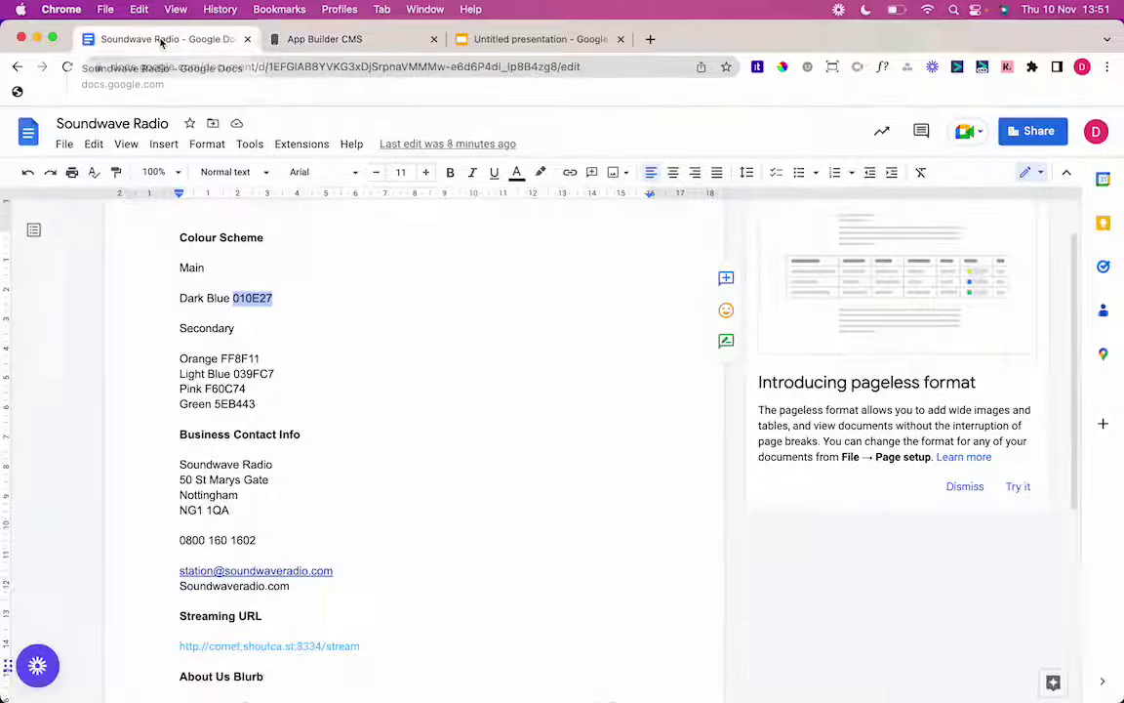
pyautogui.moveTo(399, 629)
pyautogui.mouseDown()
pyautogui.moveTo(399, 645)
pyautogui.moveTo(399, 630)
pyautogui.mouseUp()
pyautogui.click(205, 645)
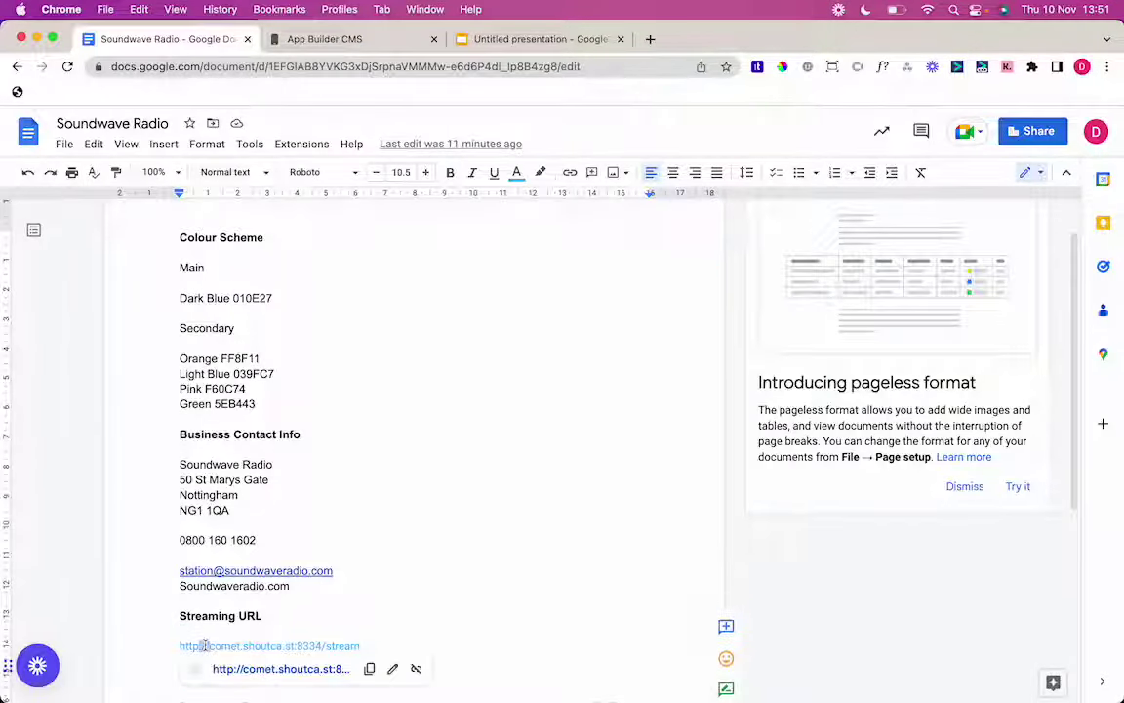
pyautogui.moveTo(181, 646); pyautogui.dragTo(271, 678)
pyautogui.moveTo(318, 637); pyautogui.dragTo(179, 644)
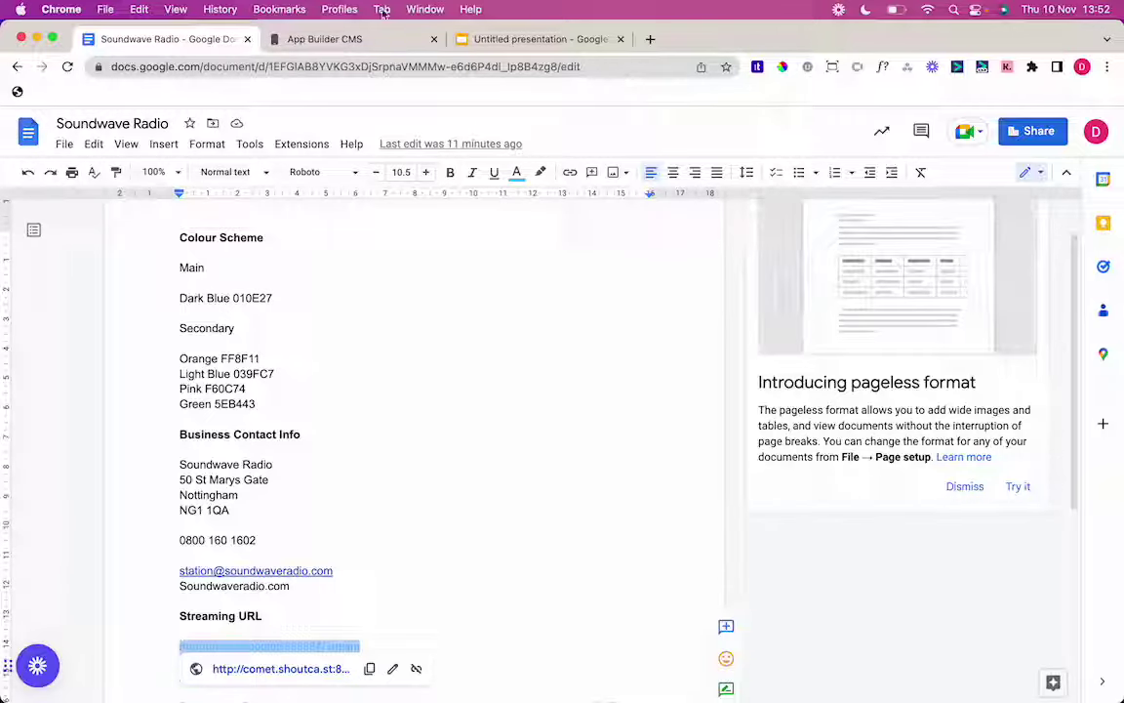
pyautogui.click(366, 41)
pyautogui.click(566, 505)
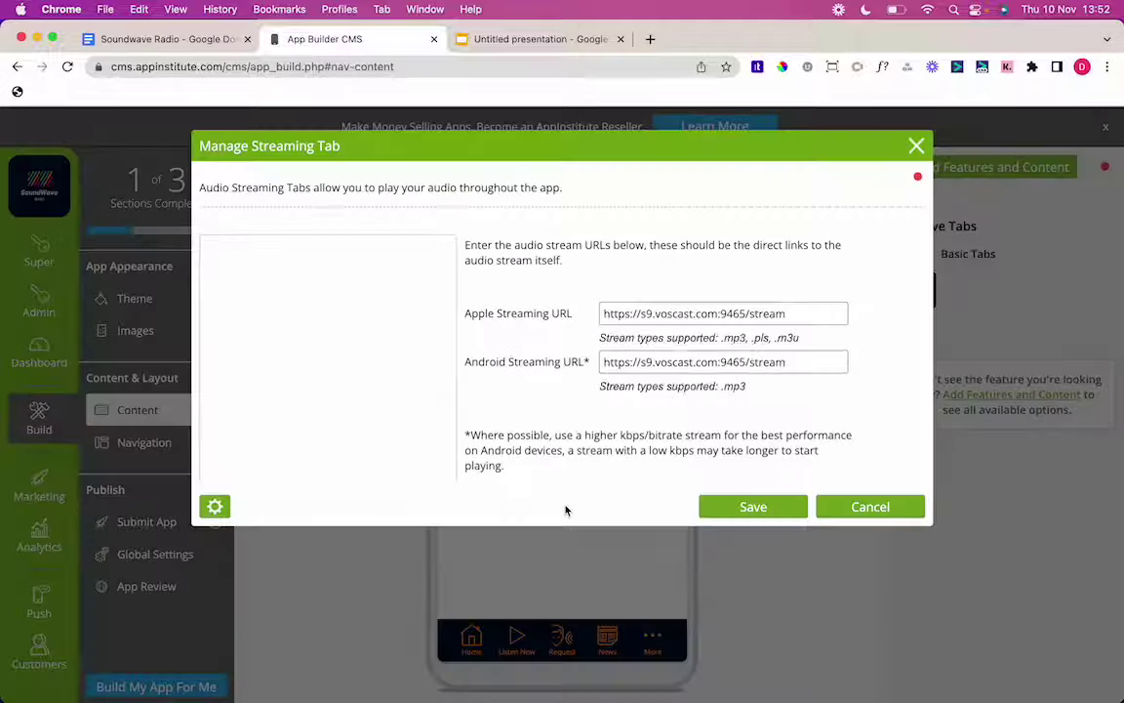
pyautogui.moveTo(718, 314); pyautogui.dragTo(695, 316)
pyautogui.press('super+a')
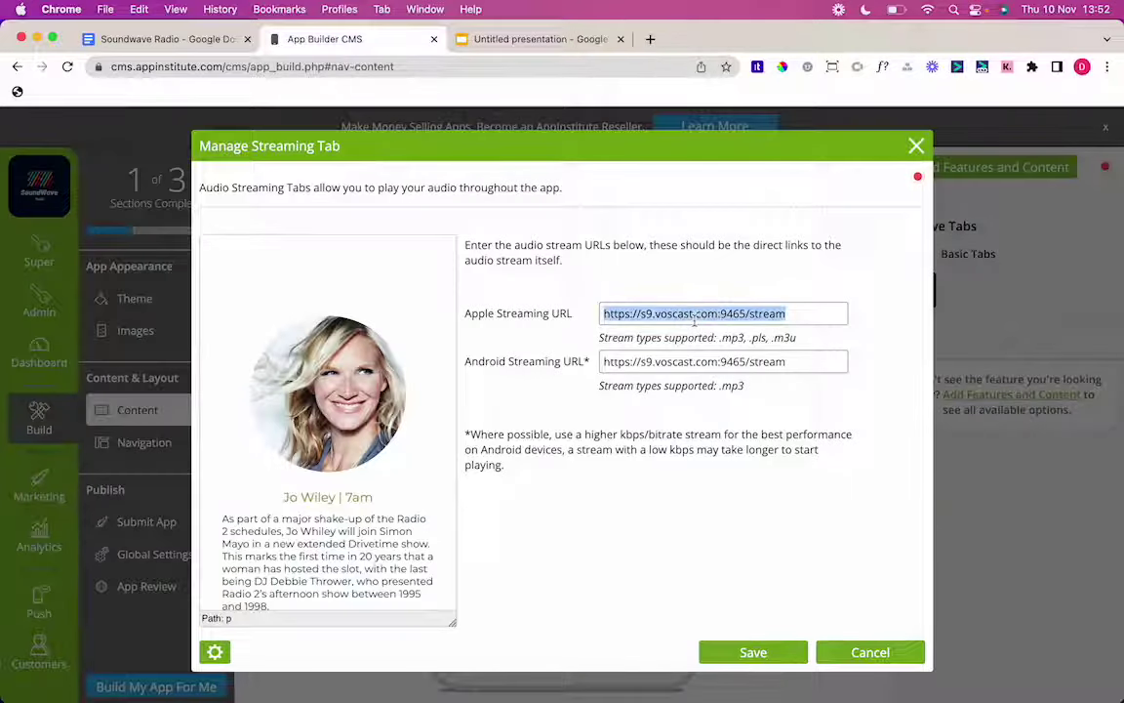
pyautogui.write('http://comet.shoutca.st:8334/stream')
pyautogui.press('Tab')
pyautogui.write('http://comet.shoutca.st:8334/stream')
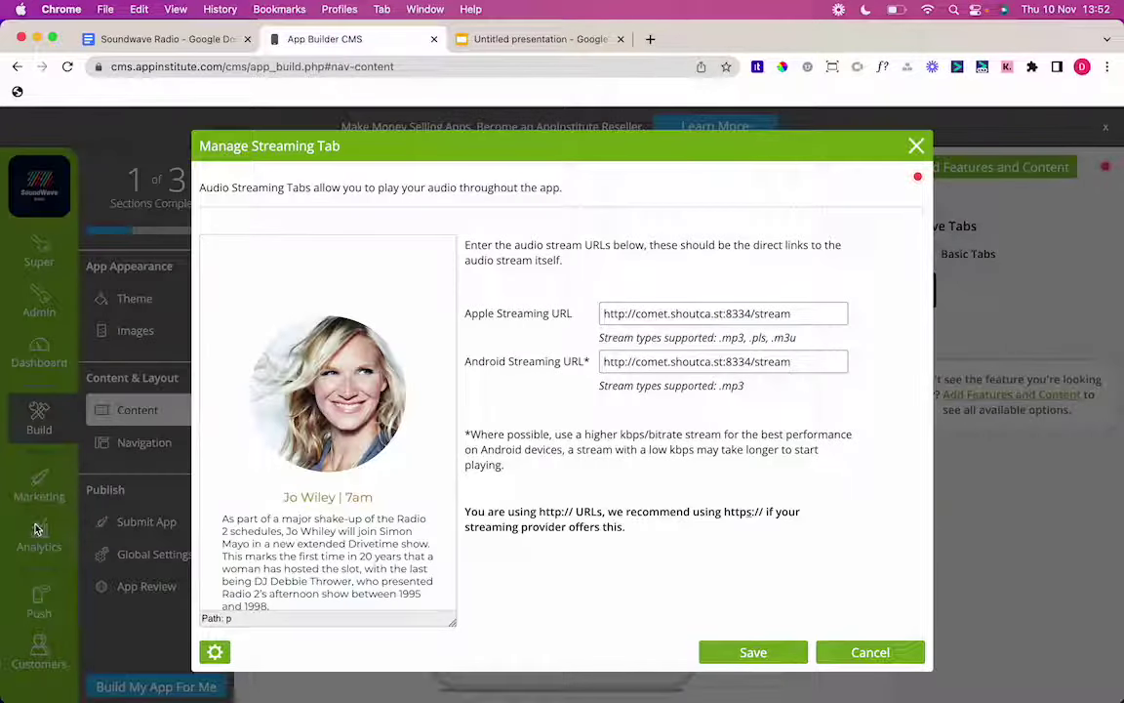
# Clear the Listen Now description, removing the presenter photo and text.
pyautogui.click(325, 593)
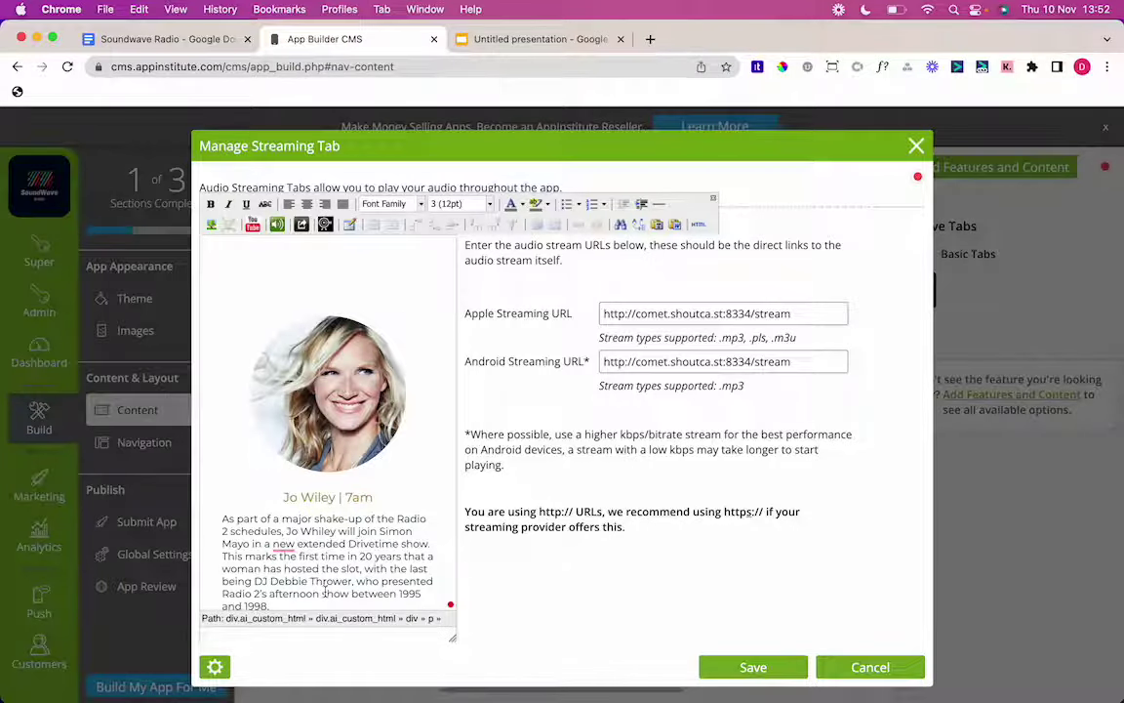
pyautogui.press('super+a')
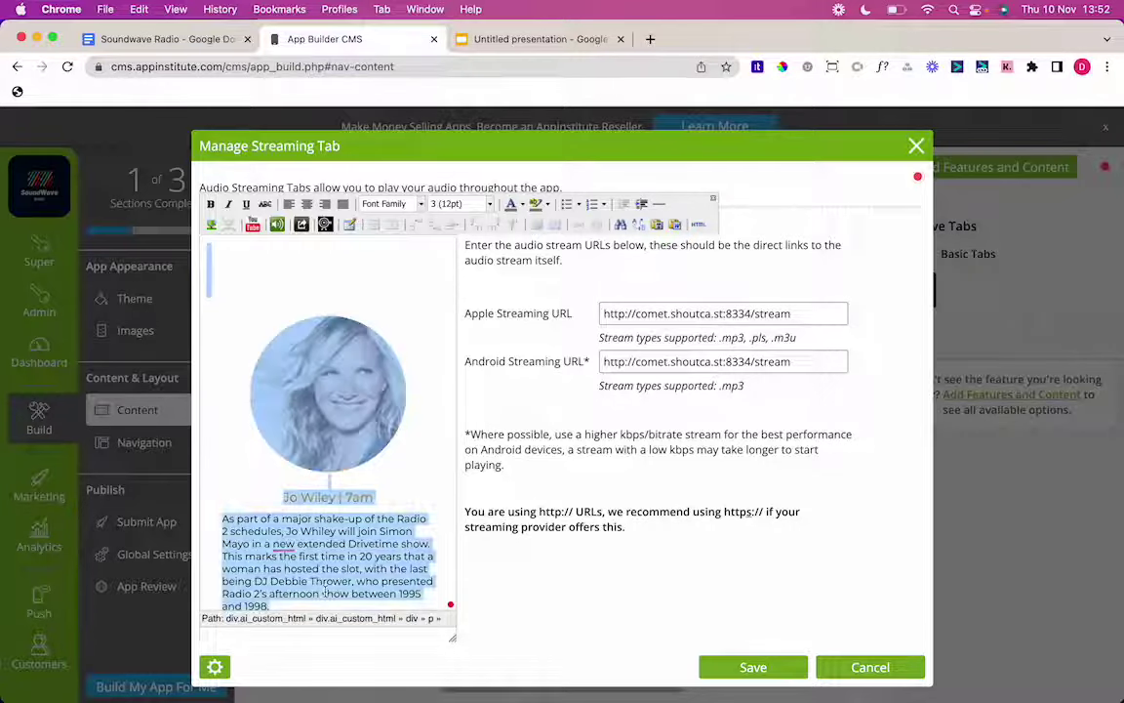
pyautogui.press('BackSpace')
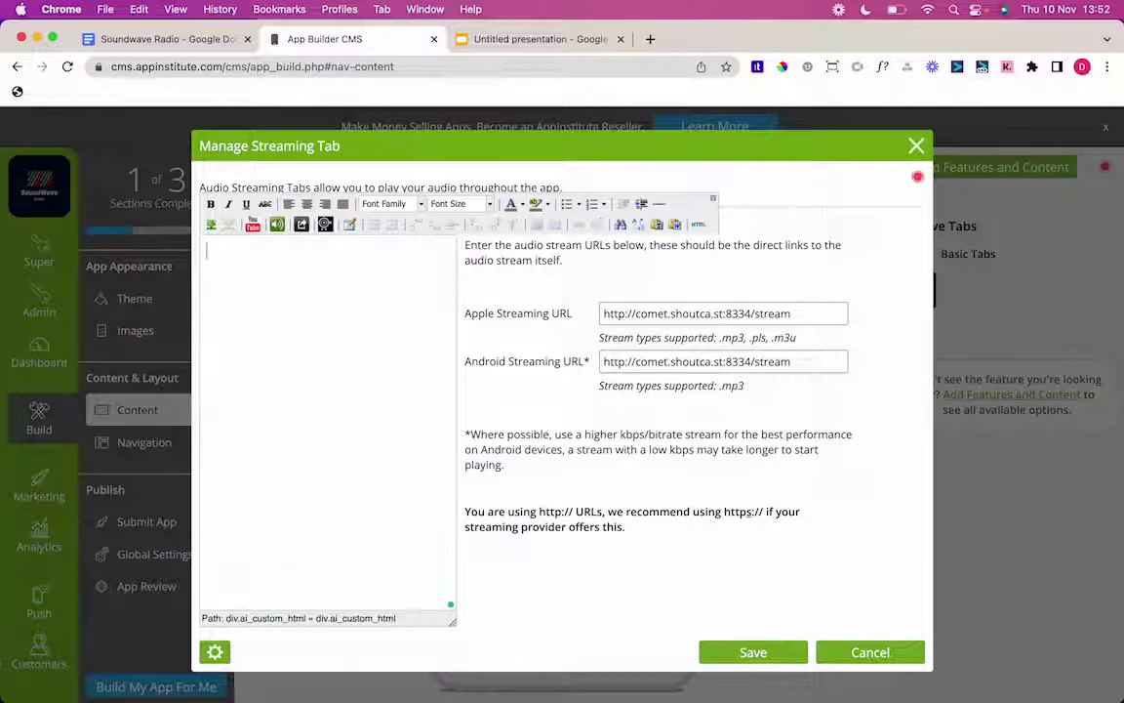
# Use apphomepage1 as the Listen Now background image and save the tab.
pyautogui.click(216, 653)
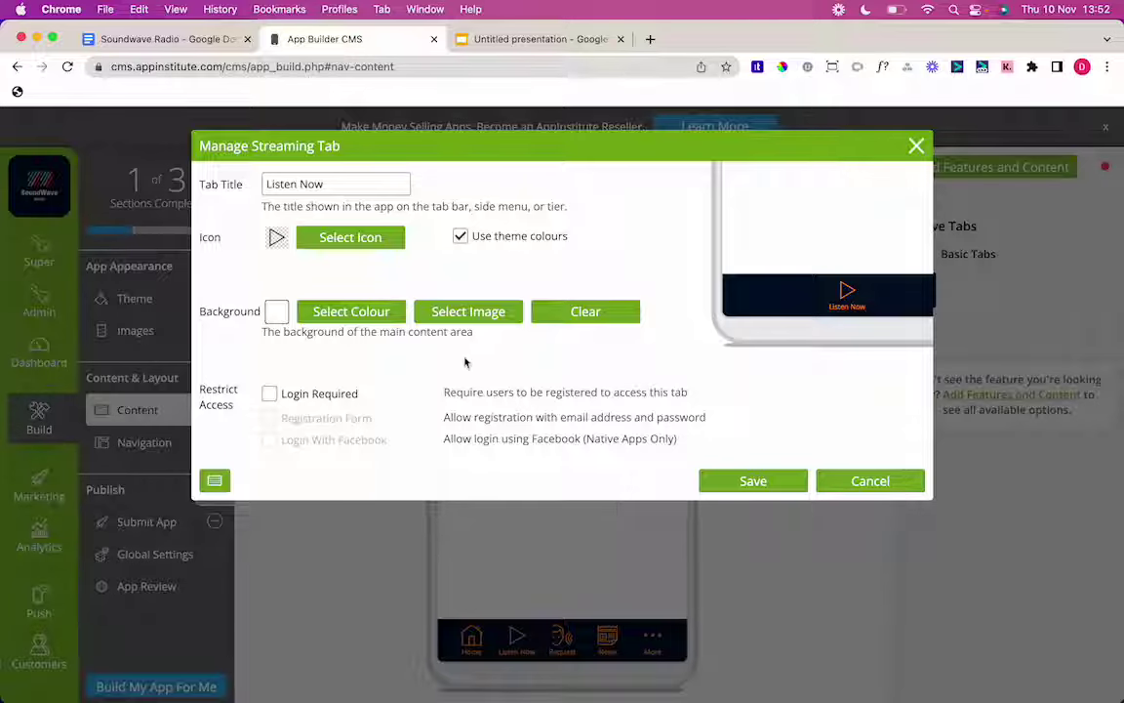
pyautogui.click(465, 312)
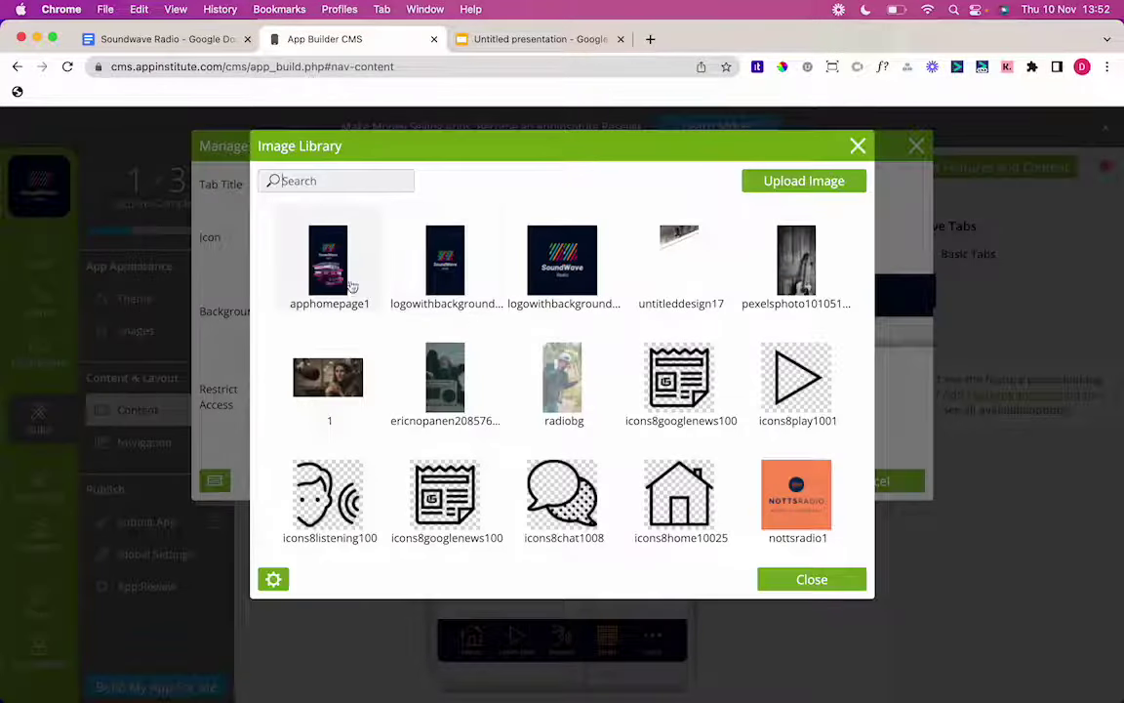
pyautogui.click(361, 240)
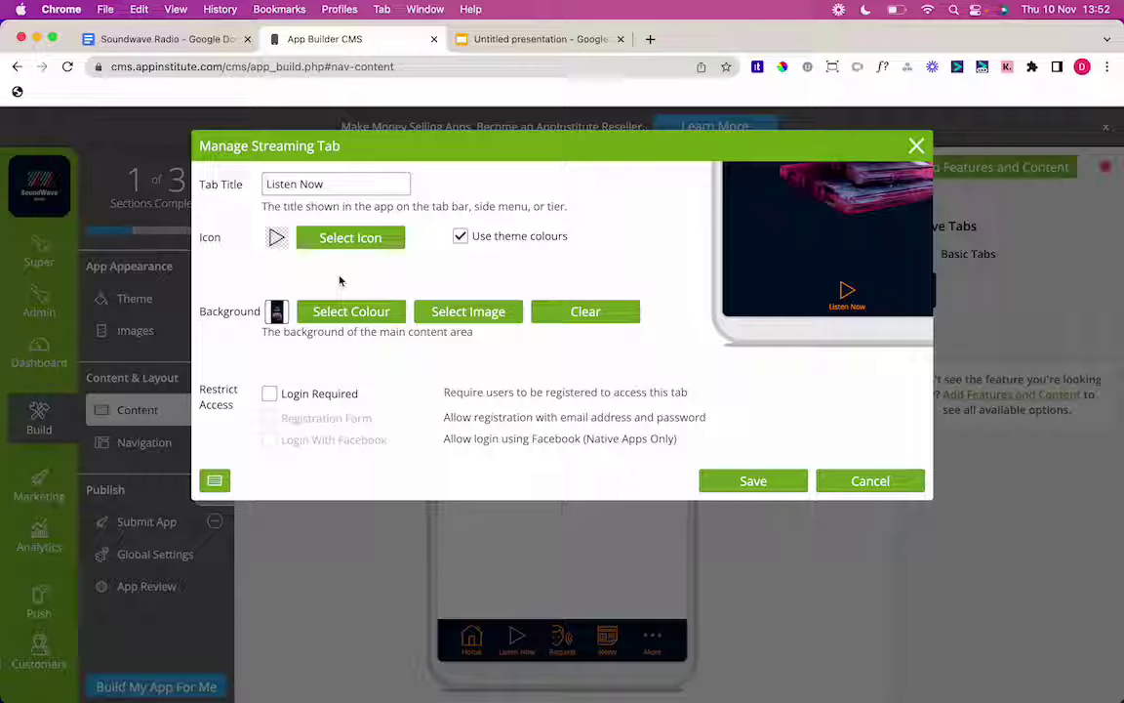
pyautogui.click(226, 475)
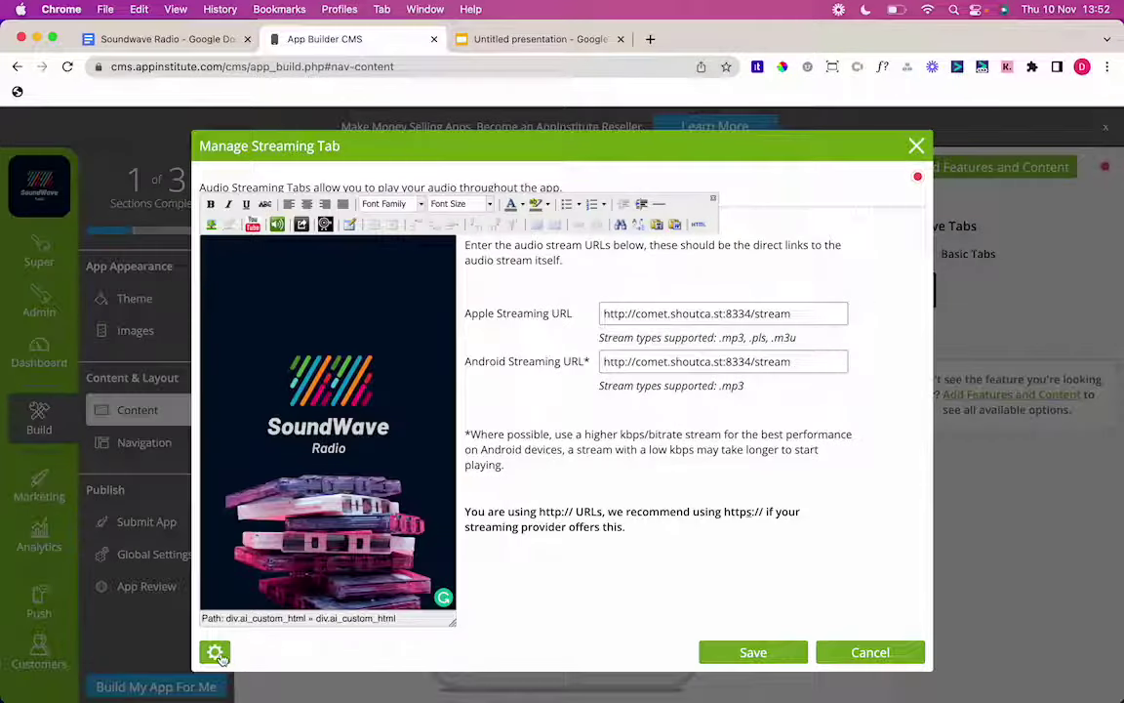
pyautogui.click(731, 660)
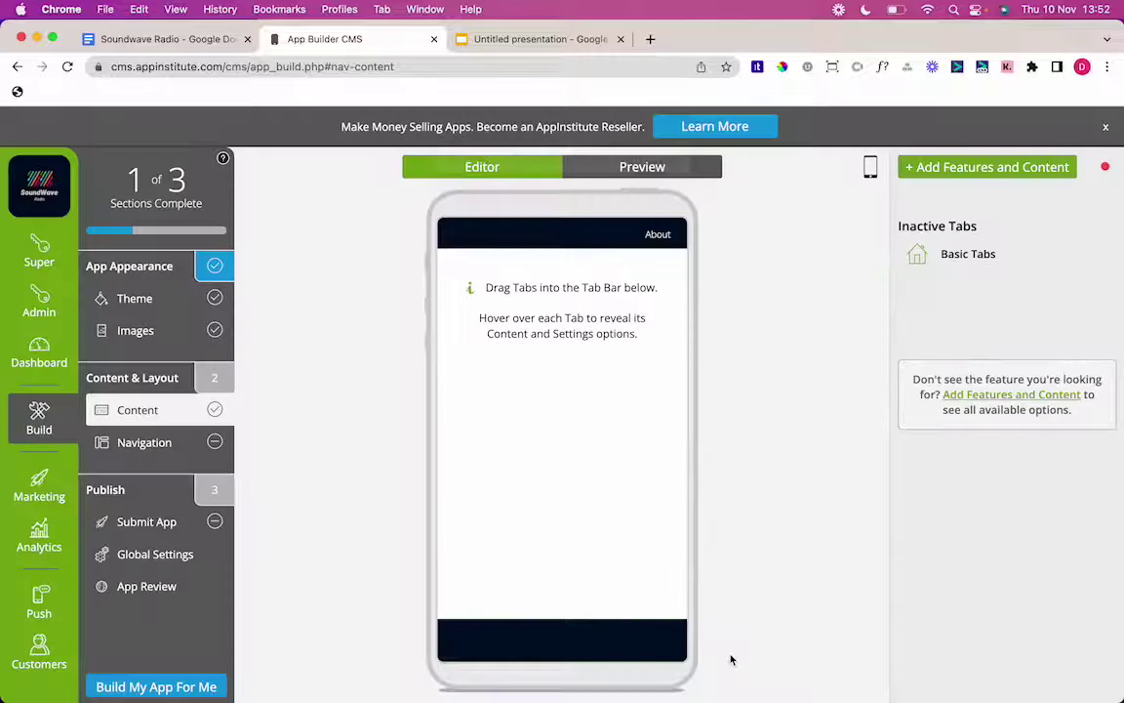
# Review the Request tab's five song-request form fields and save the form.
pyautogui.moveTo(580, 638)
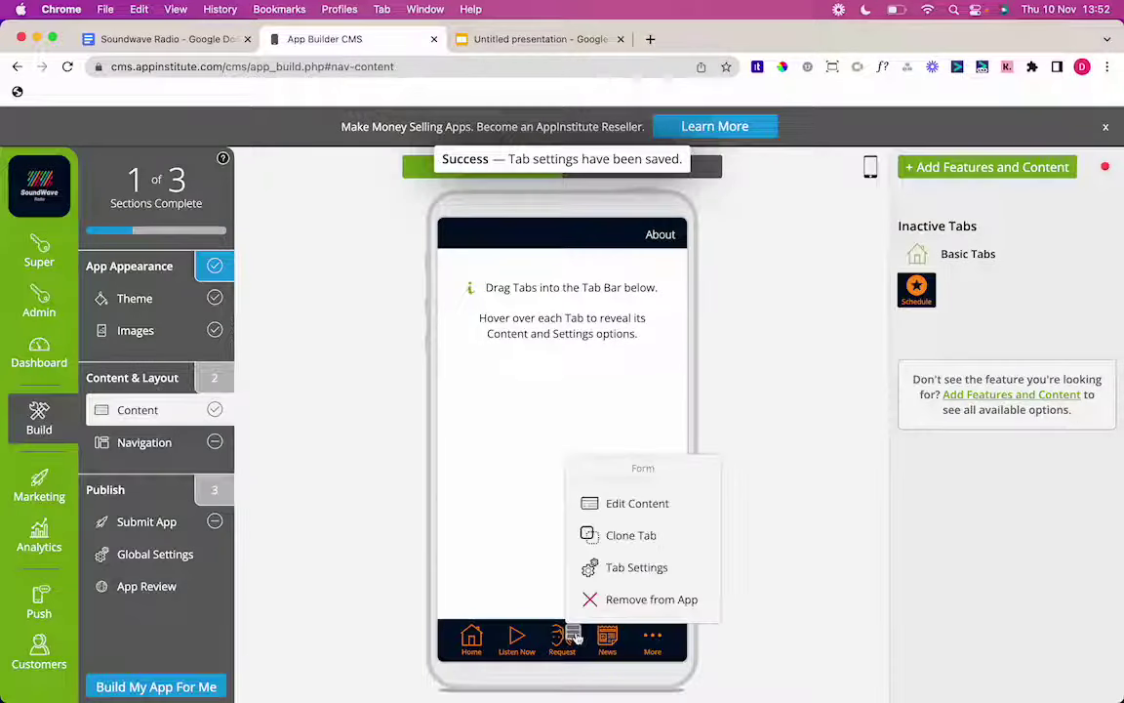
pyautogui.click(628, 511)
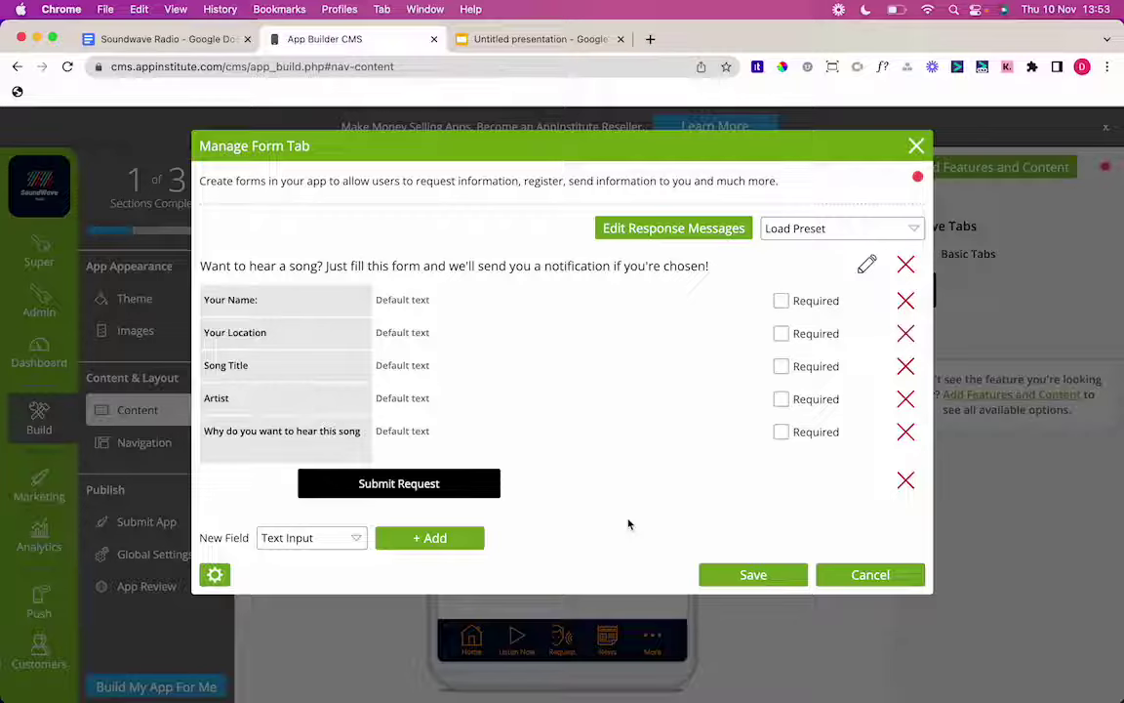
pyautogui.click(753, 576)
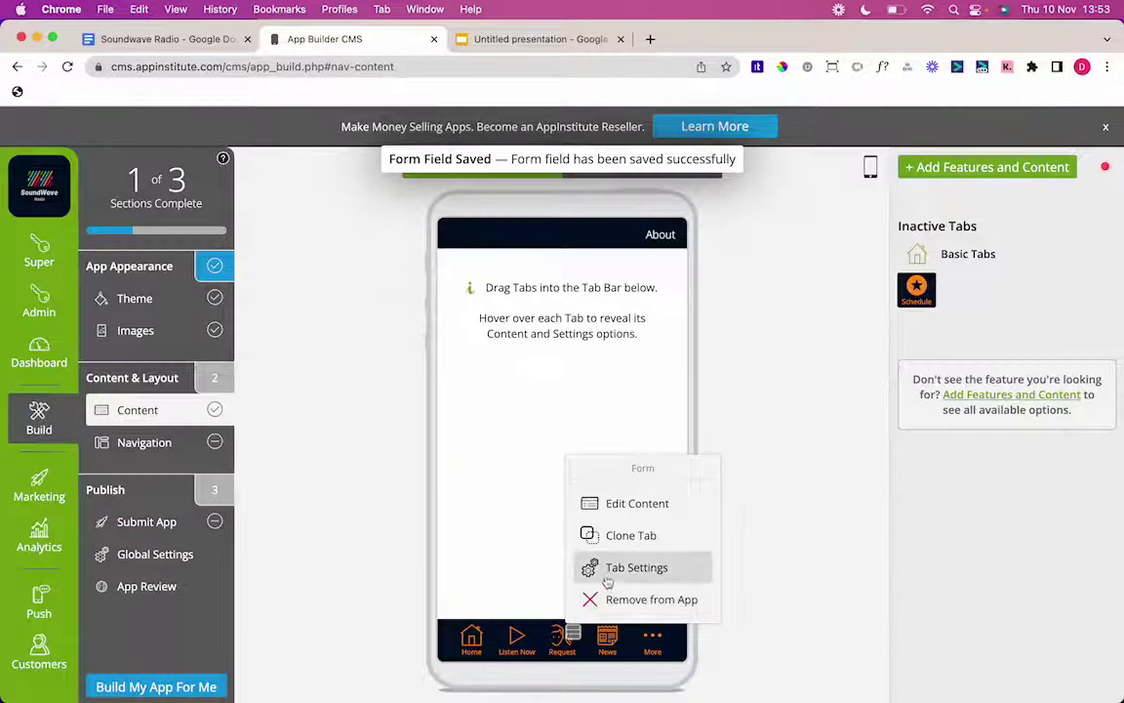
# Pick logowithbackground as the Request tab's background image and save its settings.
pyautogui.click(606, 576)
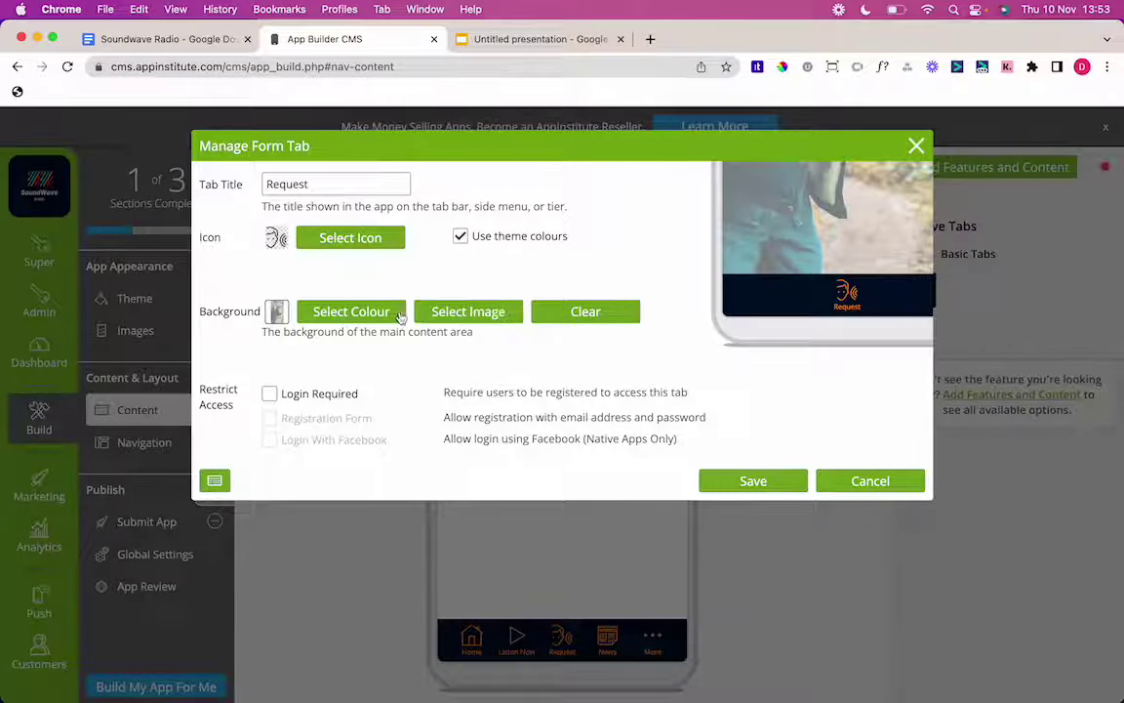
pyautogui.click(448, 313)
pyautogui.click(468, 310)
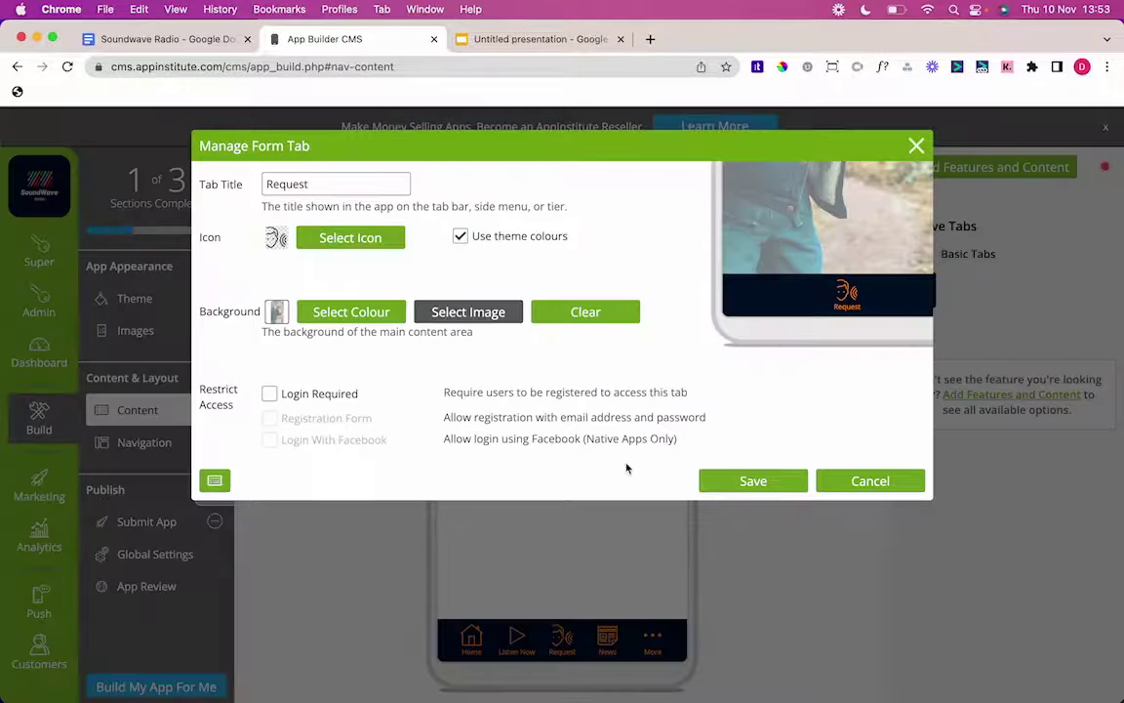
pyautogui.click(725, 482)
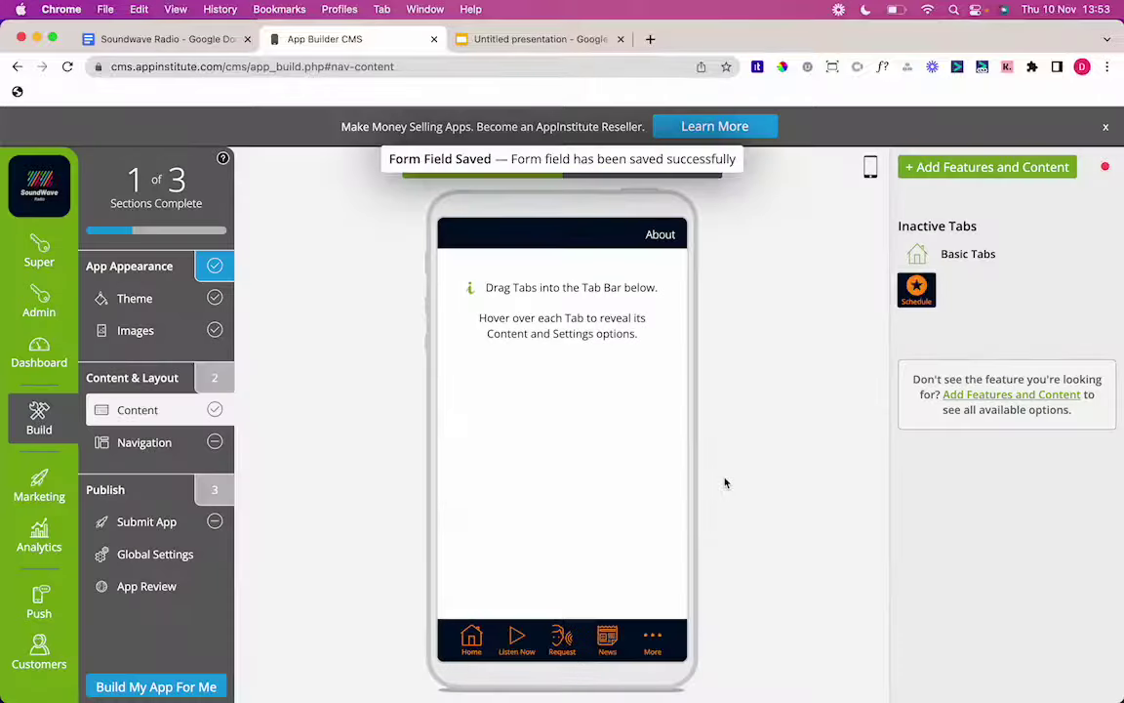
# Close the News RSS feed settings unchanged, then remove the News tab from the app.
pyautogui.moveTo(607, 639)
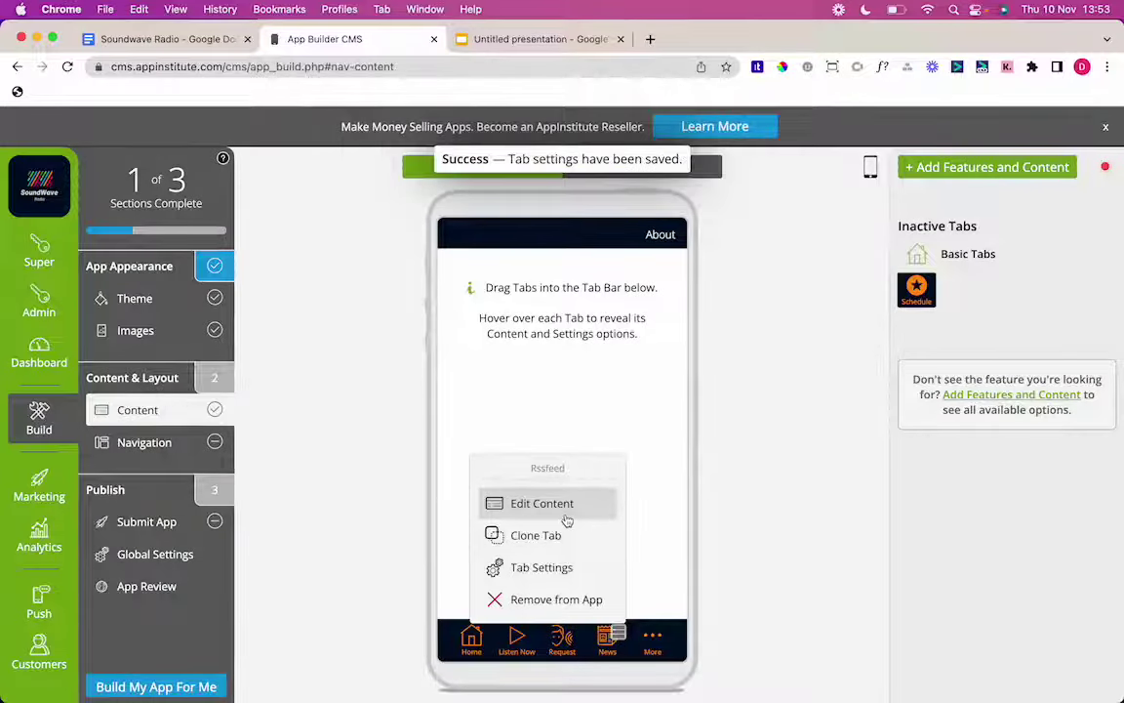
pyautogui.click(567, 520)
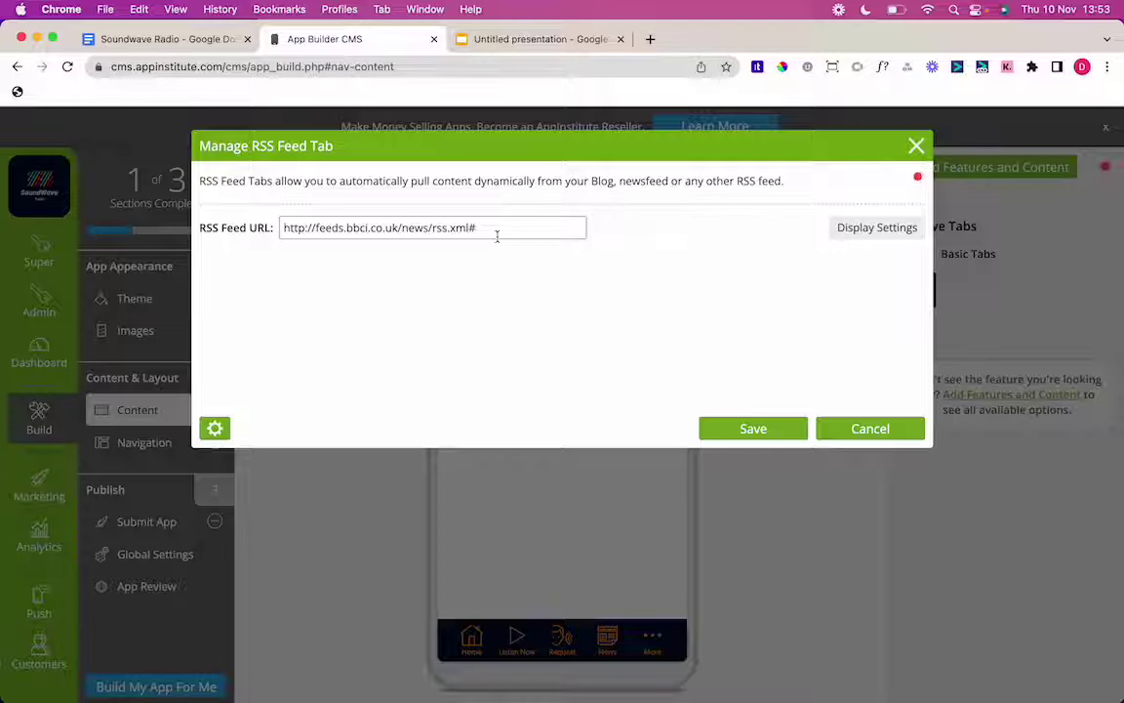
pyautogui.click(871, 429)
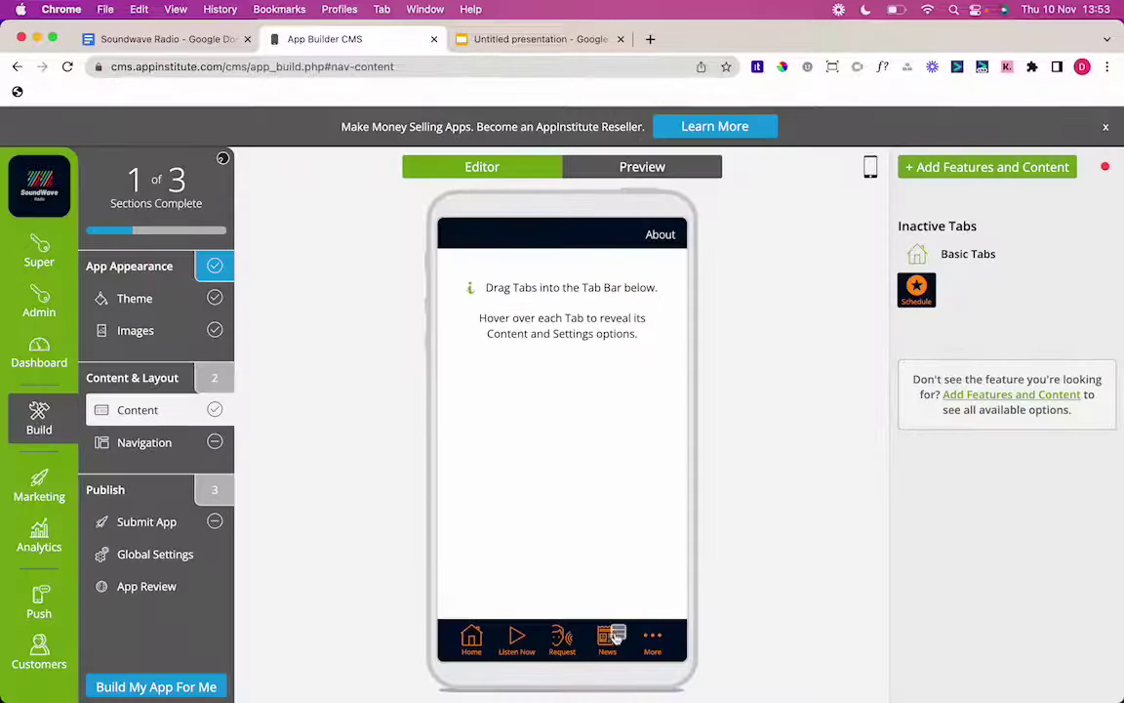
pyautogui.moveTo(616, 631)
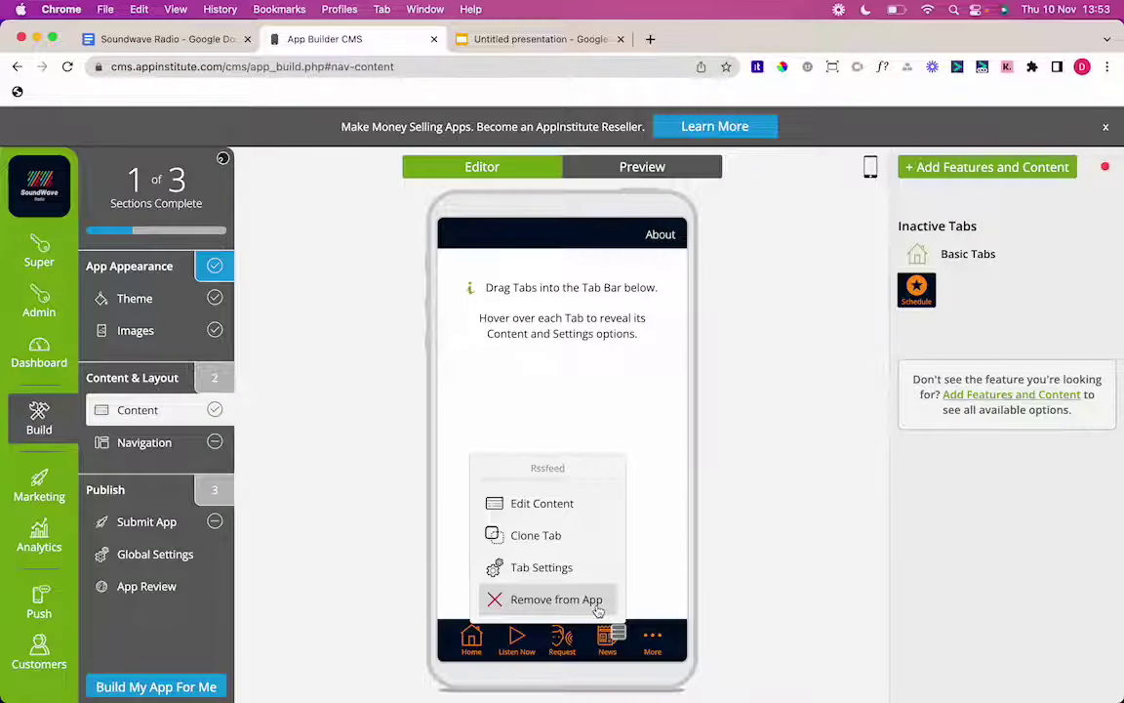
pyautogui.click(598, 600)
pyautogui.moveTo(613, 625)
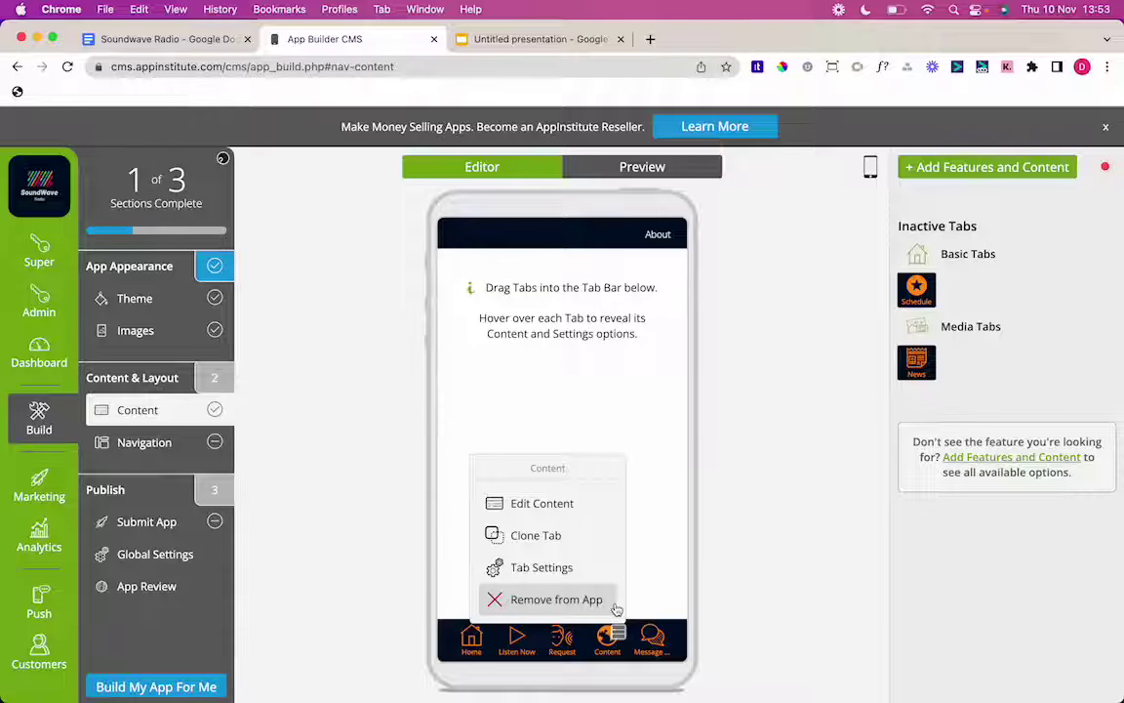
# Discard edits to the Content page, remove the Content tab, and open Messages' Message Centre settings.
pyautogui.click(568, 503)
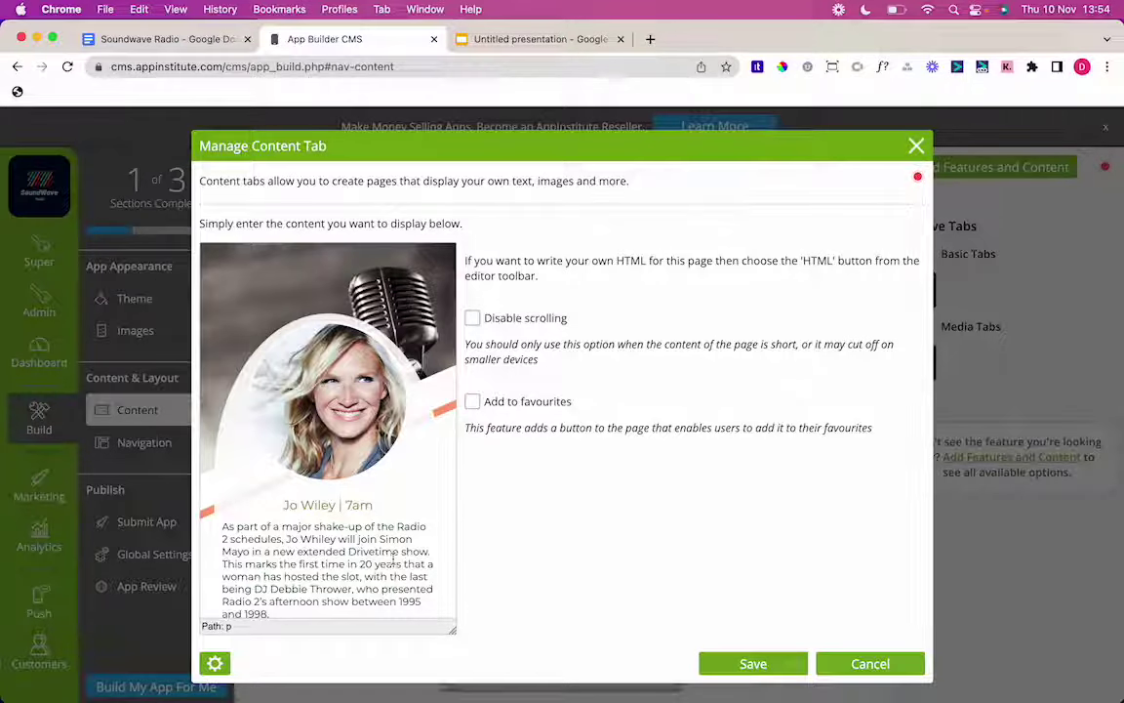
pyautogui.click(394, 556)
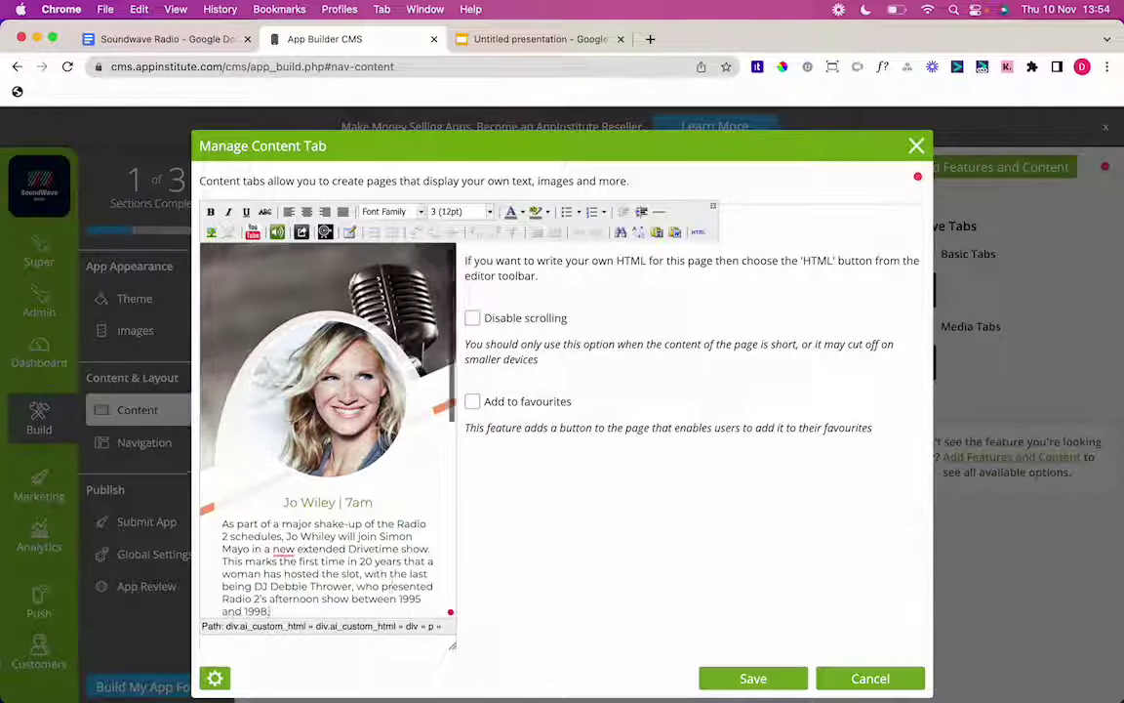
pyautogui.press('super+Down')
pyautogui.write("Whether you're visiting for business or leisure, you'll find our Standard Single rooms have everything you need for a relaxed and comfortable stay. Quiet, spacious and decorated beautifully, each room has an LCD TV and free BT Wi-Fi to give you constant access to your emails and the internet. The en suite bathroom includes complimentary toiletries.")
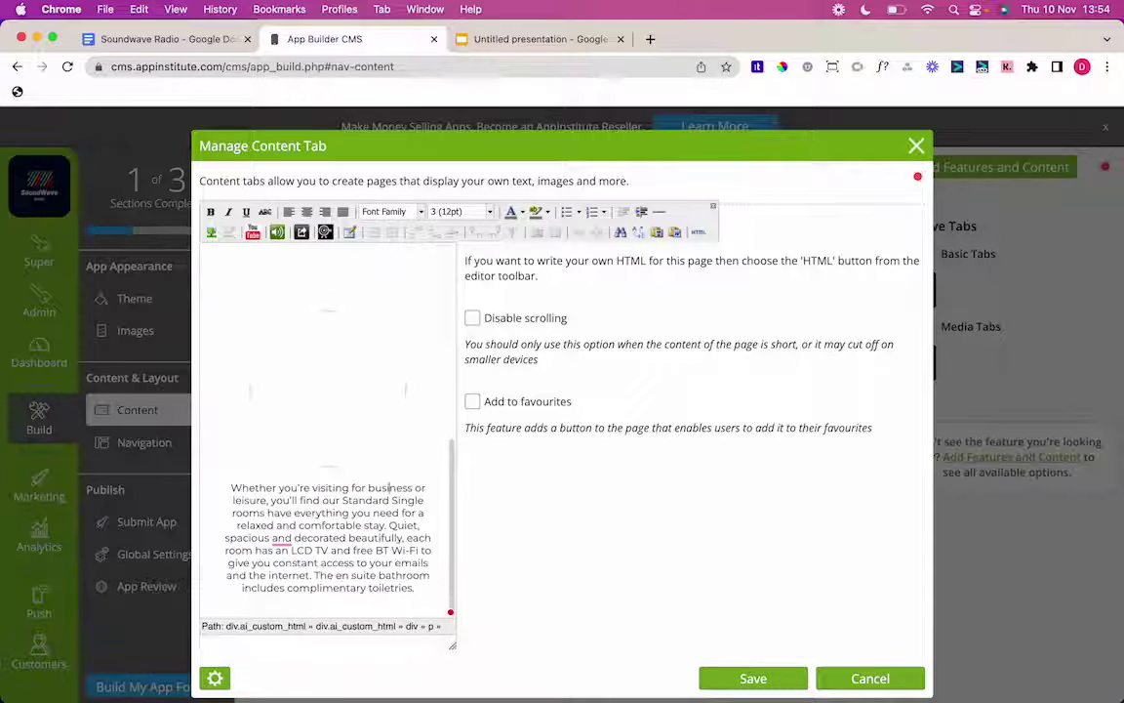
pyautogui.click(867, 677)
pyautogui.click(532, 598)
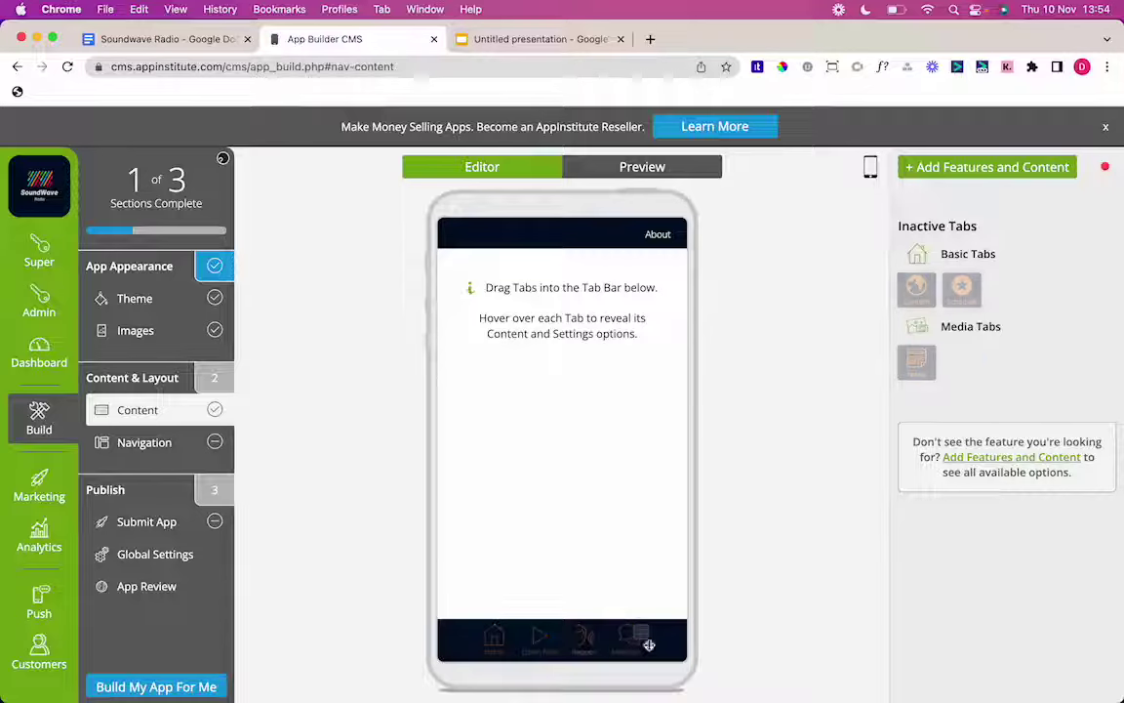
pyautogui.click(615, 539)
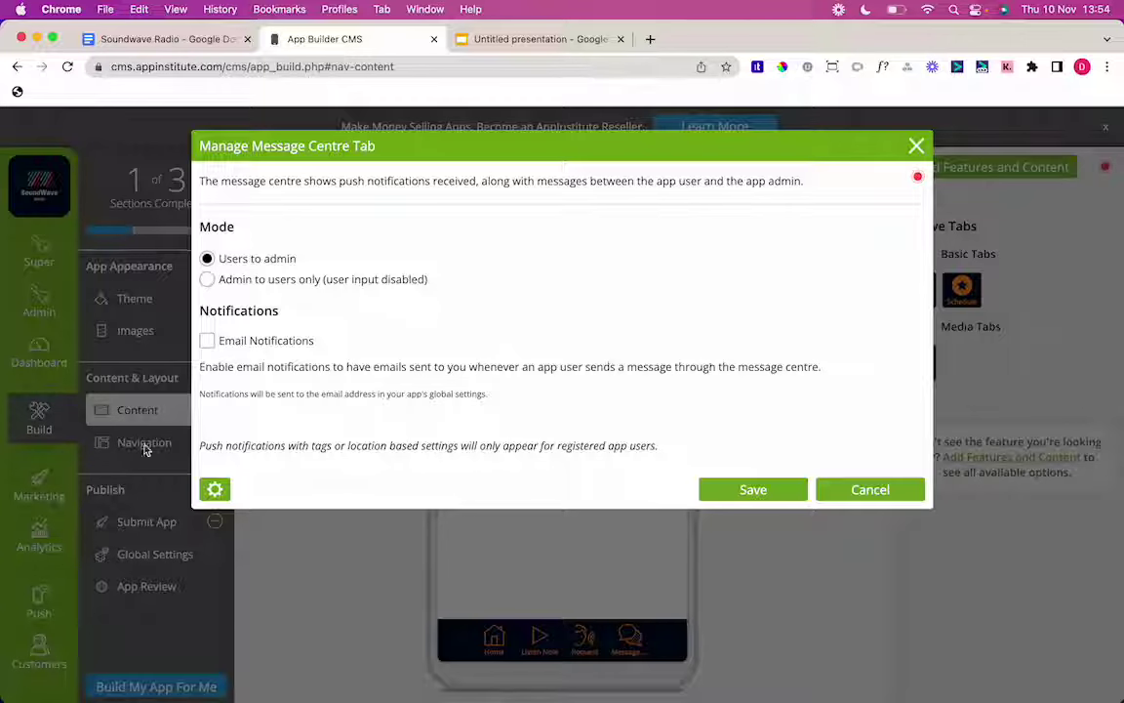
# Enable email notifications in Message Centre, save, and switch to Preview.
pyautogui.click(218, 348)
pyautogui.click(798, 494)
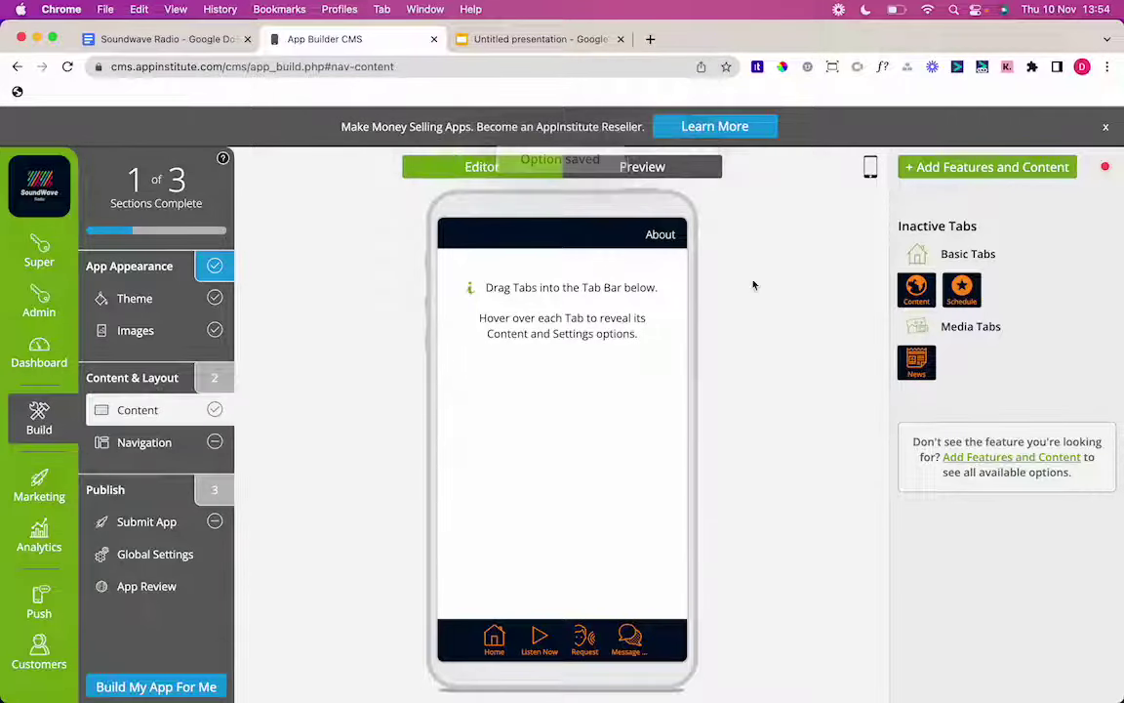
pyautogui.click(692, 179)
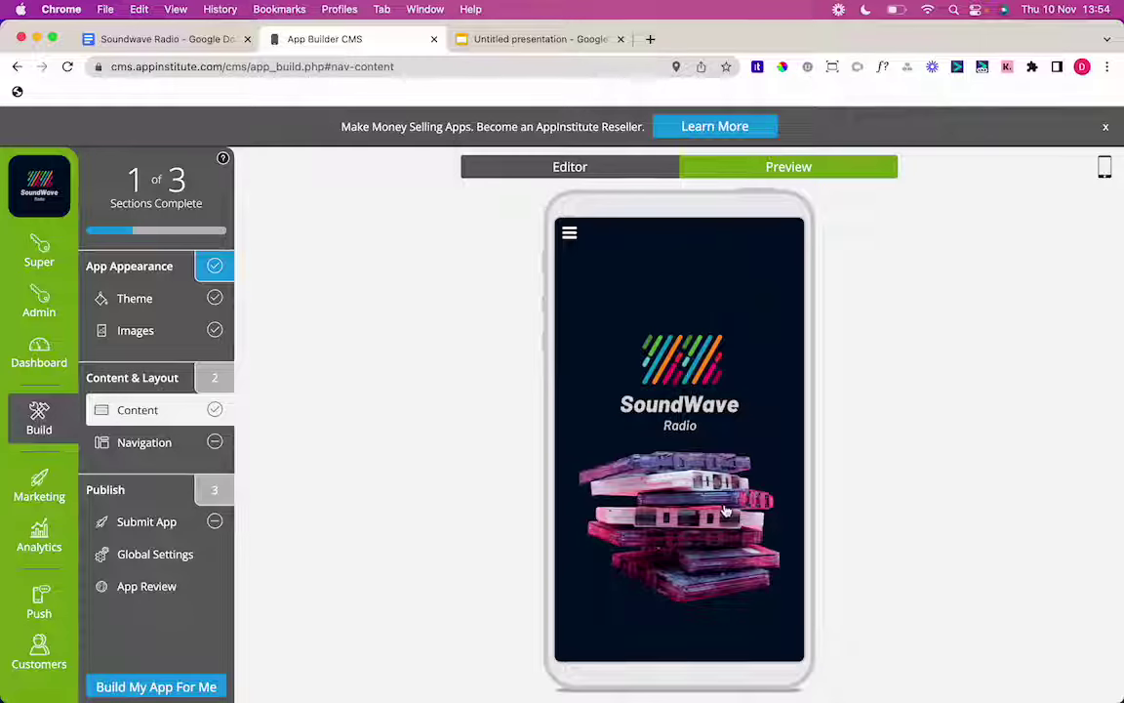
# In the preview, view the Listen Now page, then scroll through the Request song form.
pyautogui.click(566, 233)
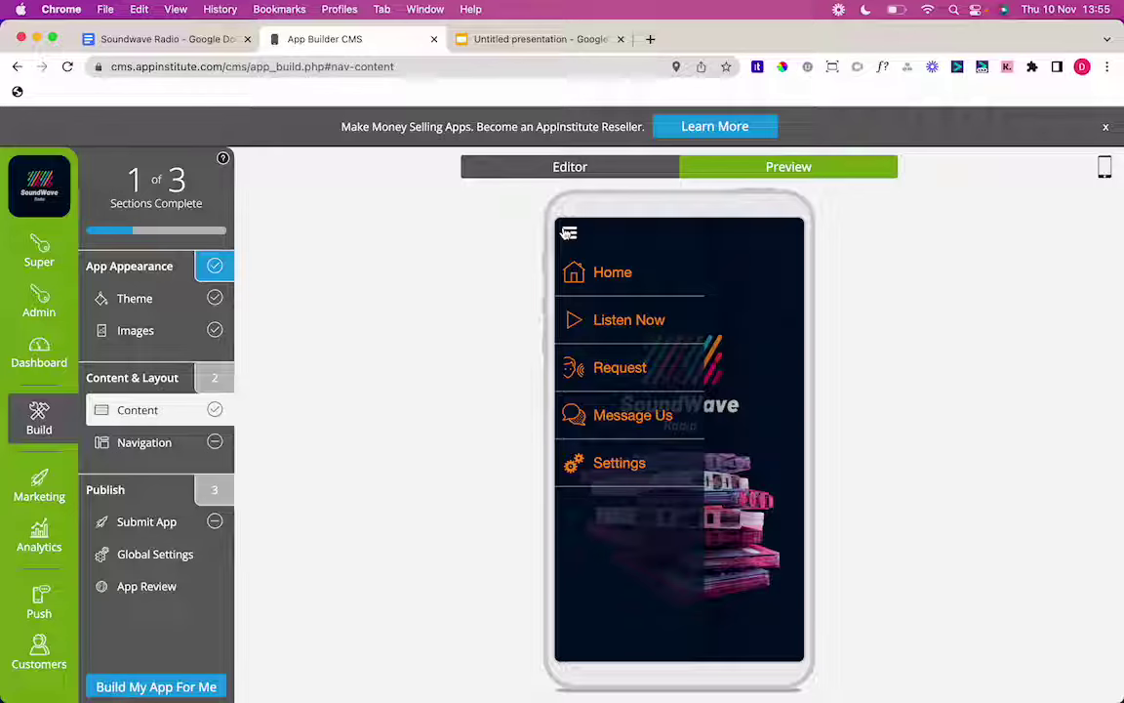
pyautogui.click(646, 337)
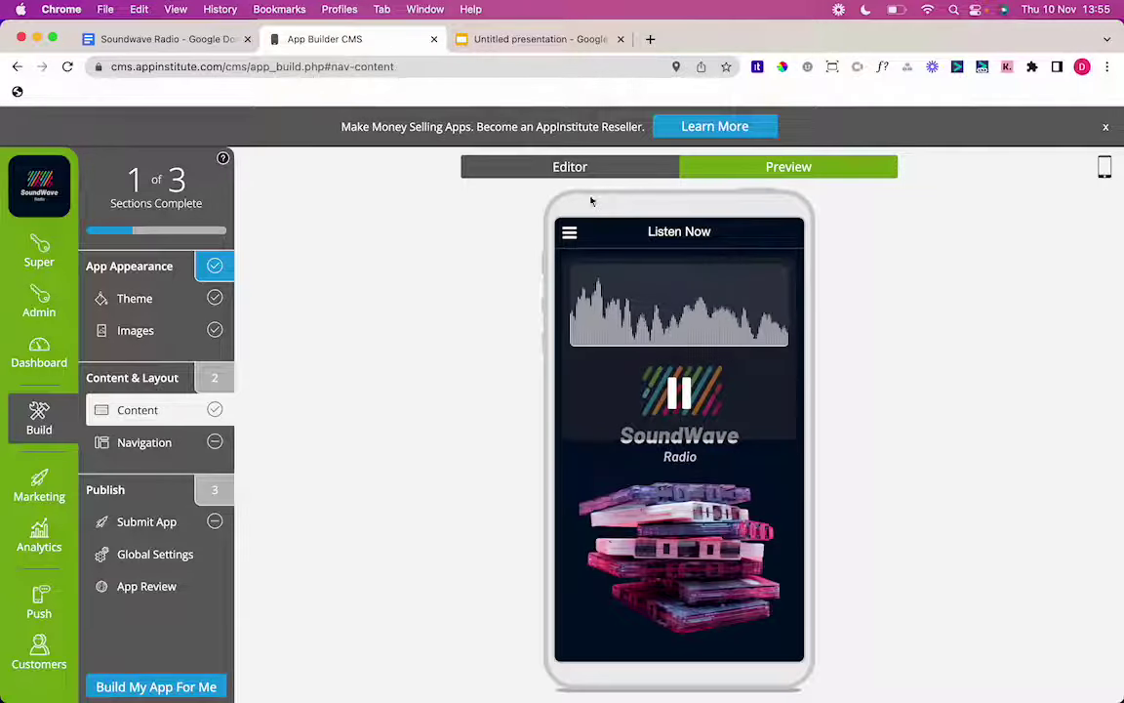
pyautogui.click(574, 230)
pyautogui.click(613, 367)
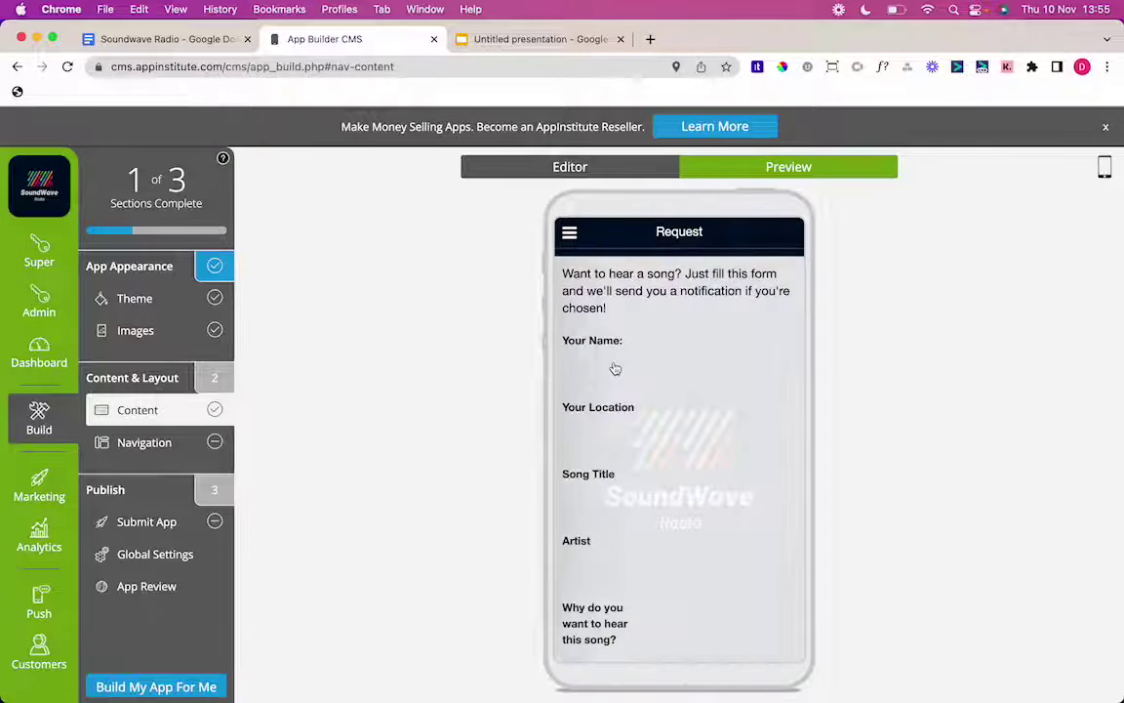
pyautogui.scroll(-5, 686, 527)
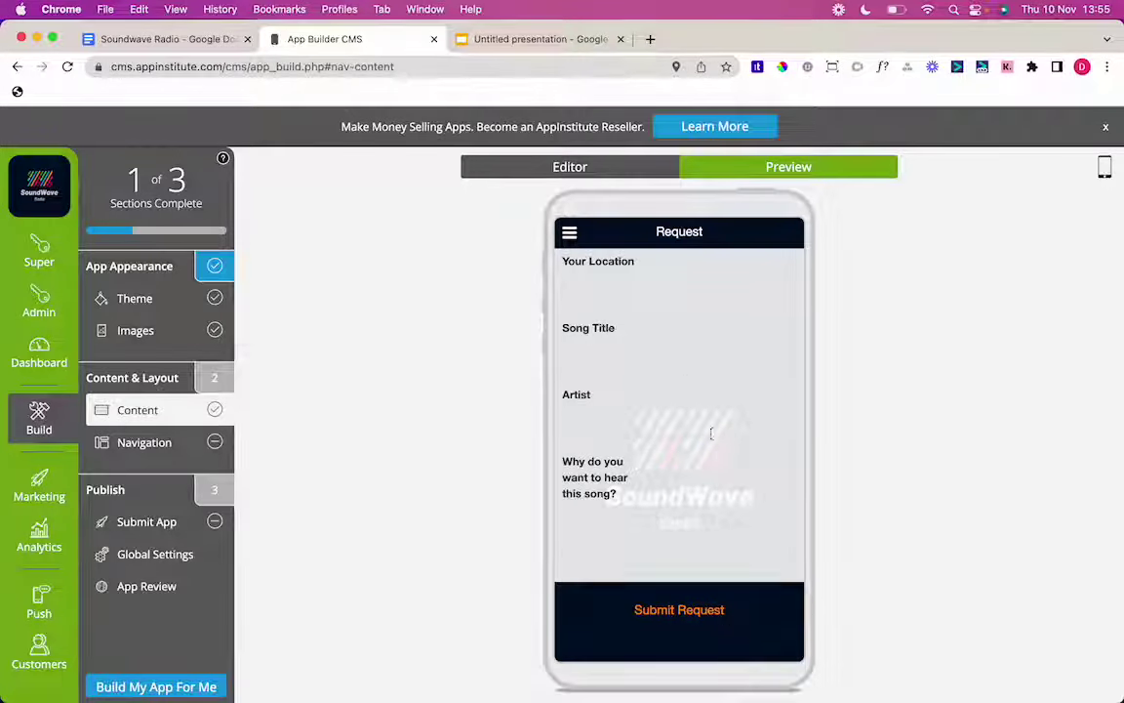
pyautogui.moveTo(710, 429); pyautogui.dragTo(710, 565)
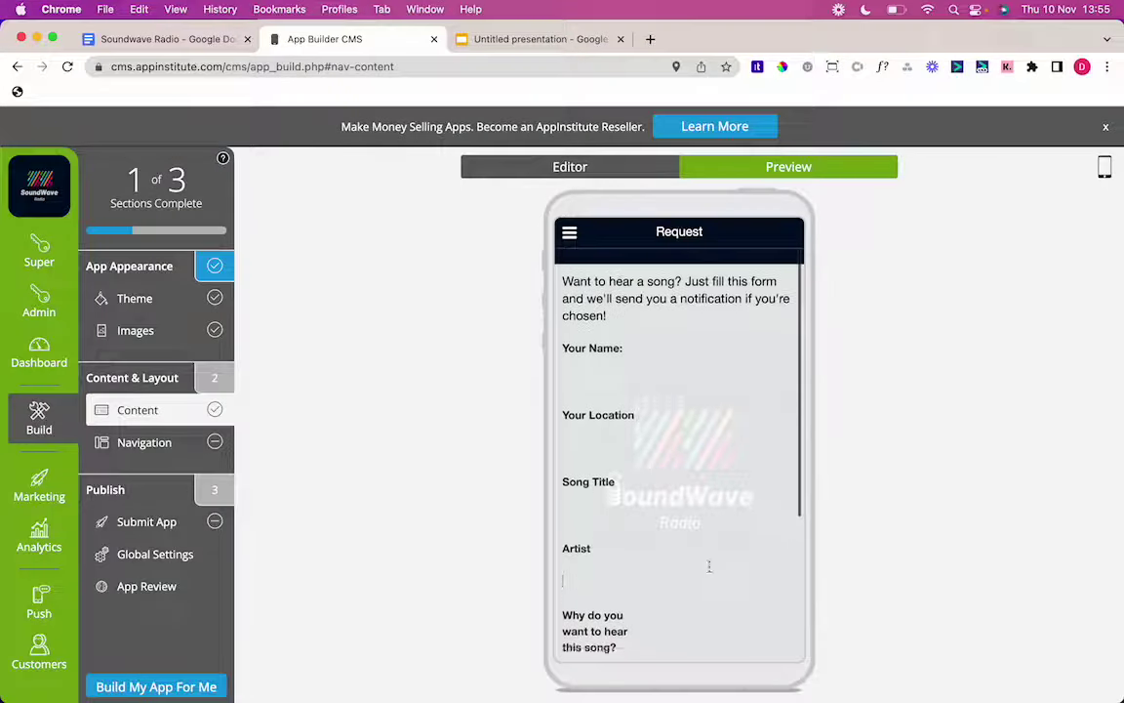
# Go to the Message Us chat page through the preview's navigation menu.
pyautogui.click(569, 232)
pyautogui.click(629, 418)
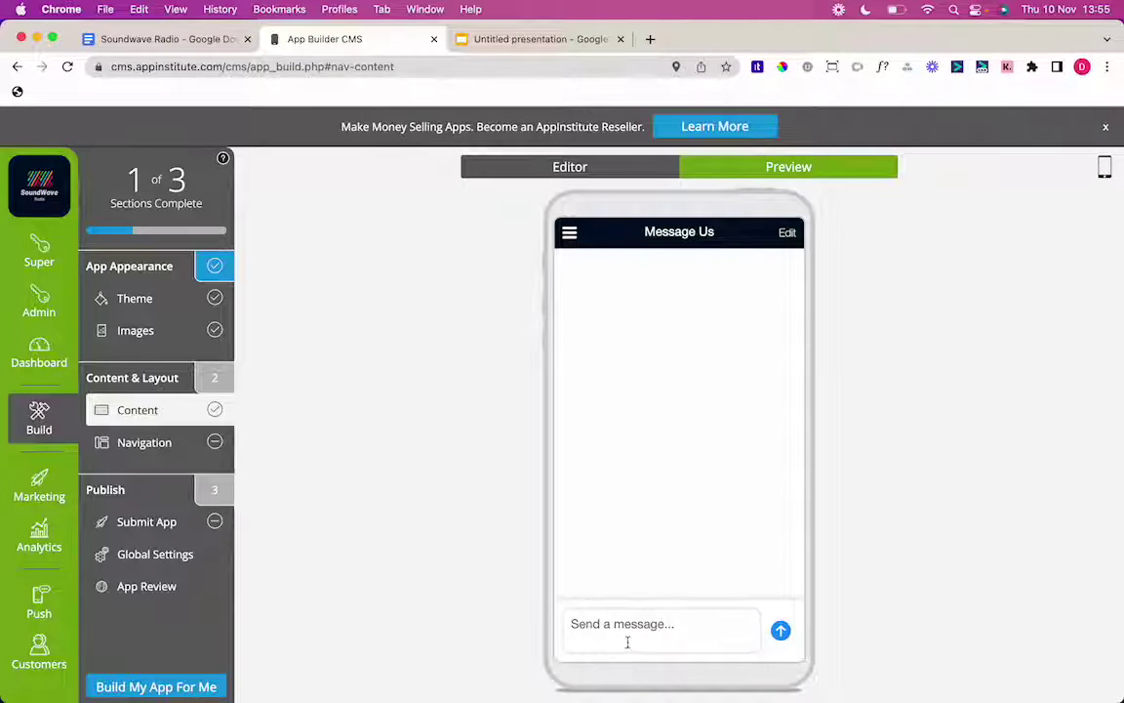
pyautogui.click(569, 232)
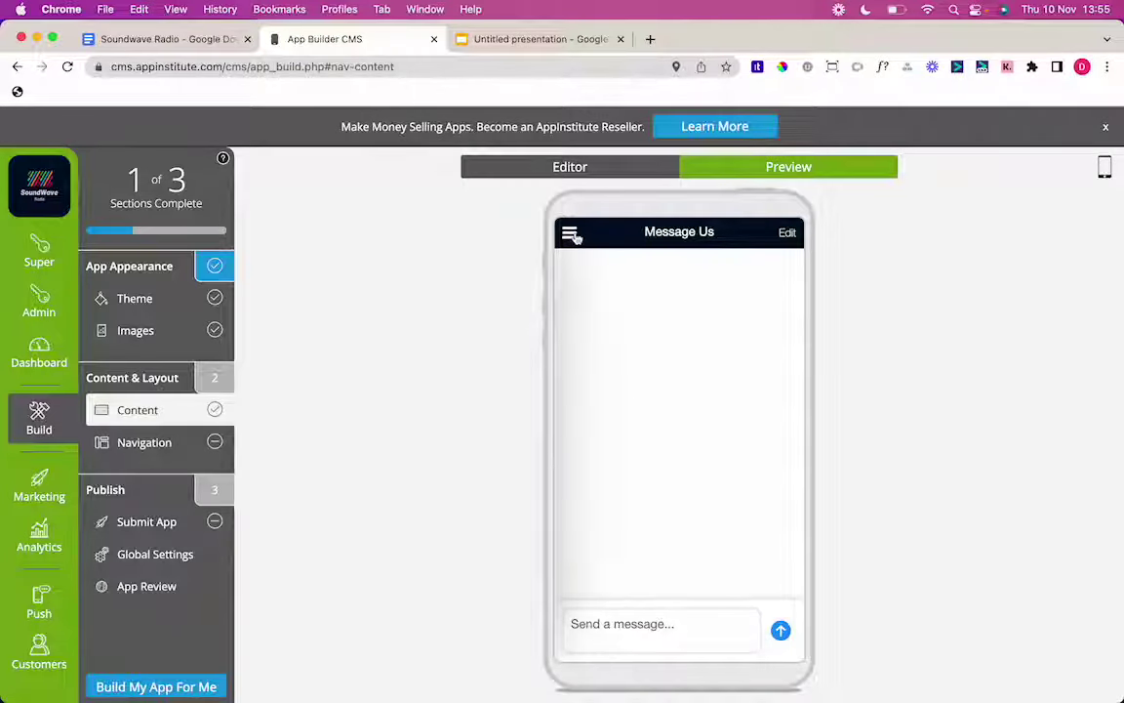
pyautogui.click(570, 233)
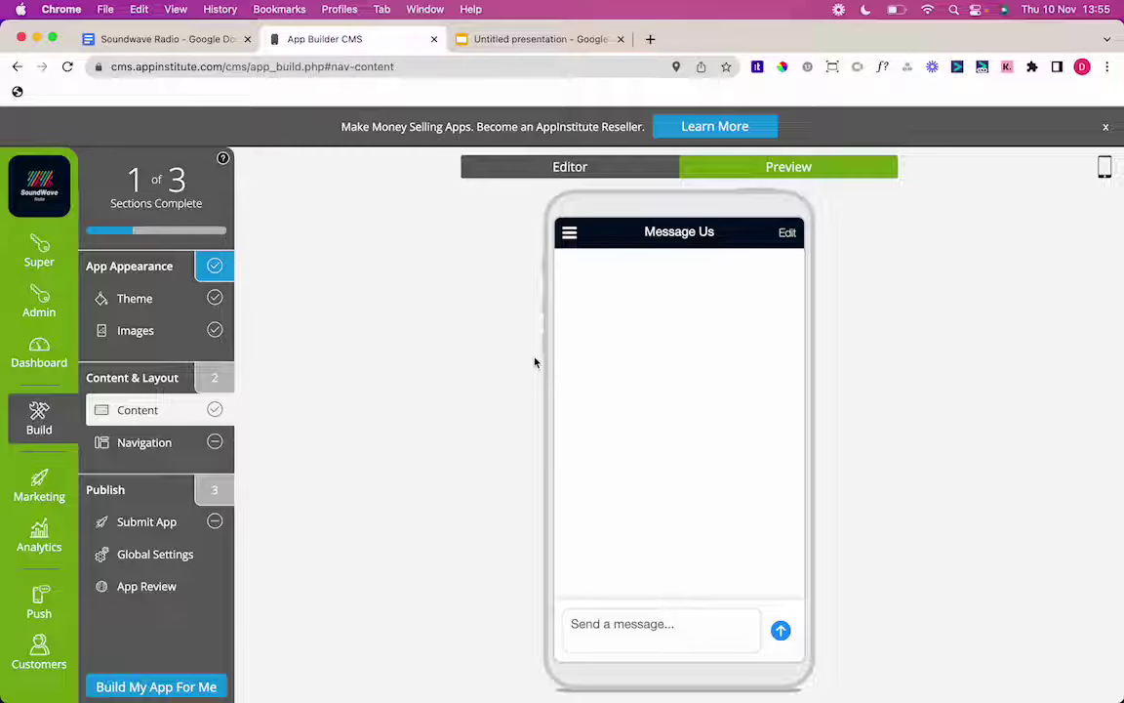
# Save a Custom navigation with a 100% transparent Tab Bar and tab titles on Show.
pyautogui.click(114, 454)
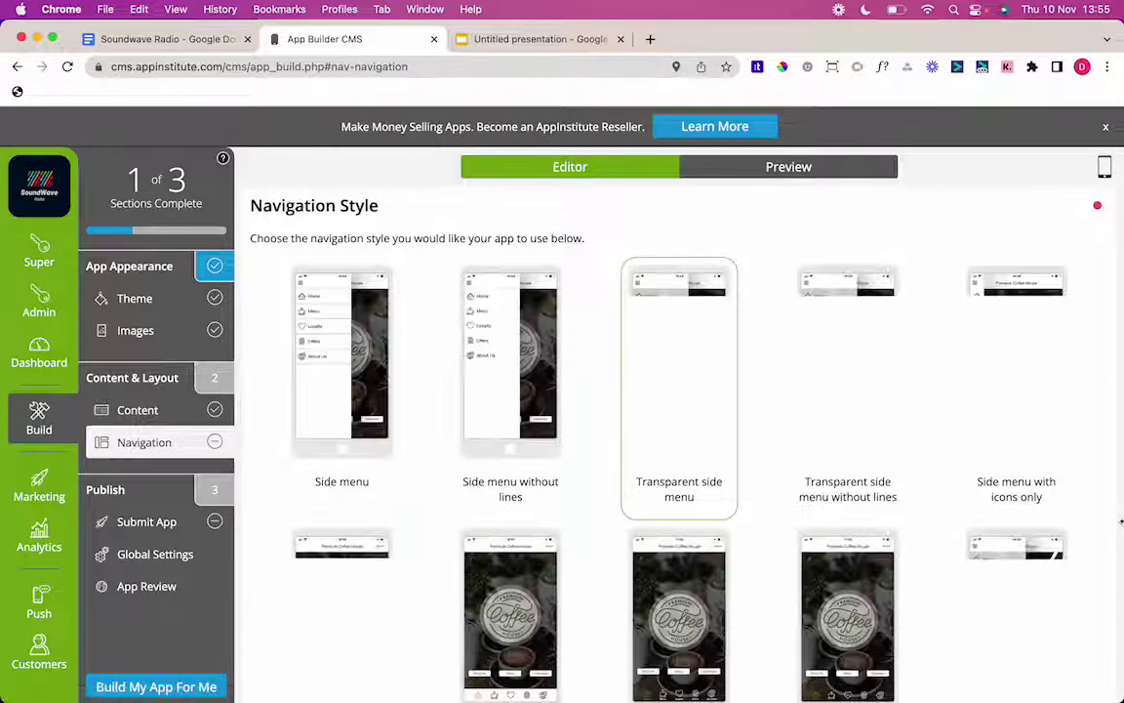
pyautogui.scroll(-3, 1117, 527)
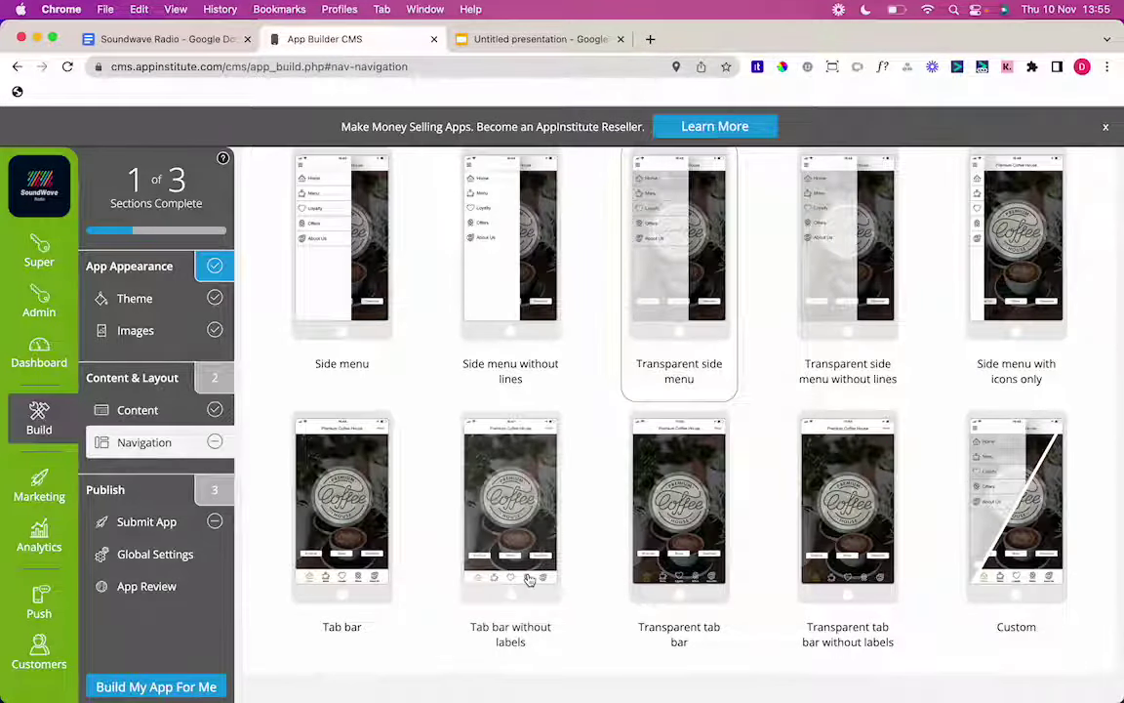
pyautogui.click(998, 444)
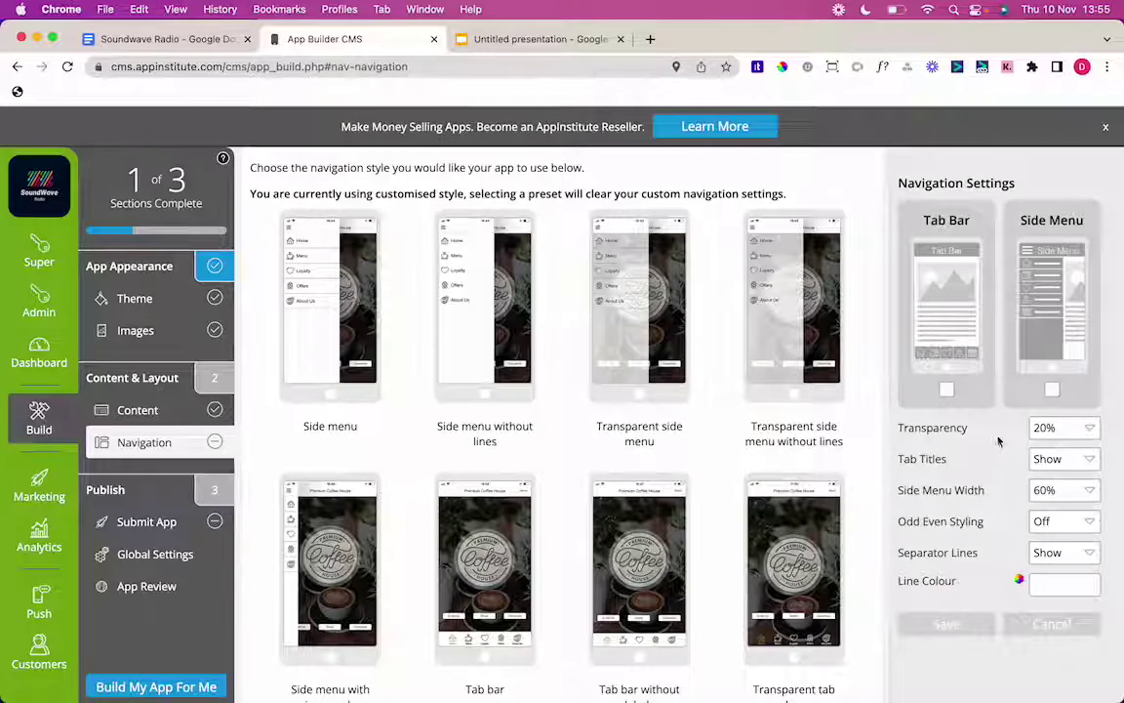
pyautogui.click(946, 389)
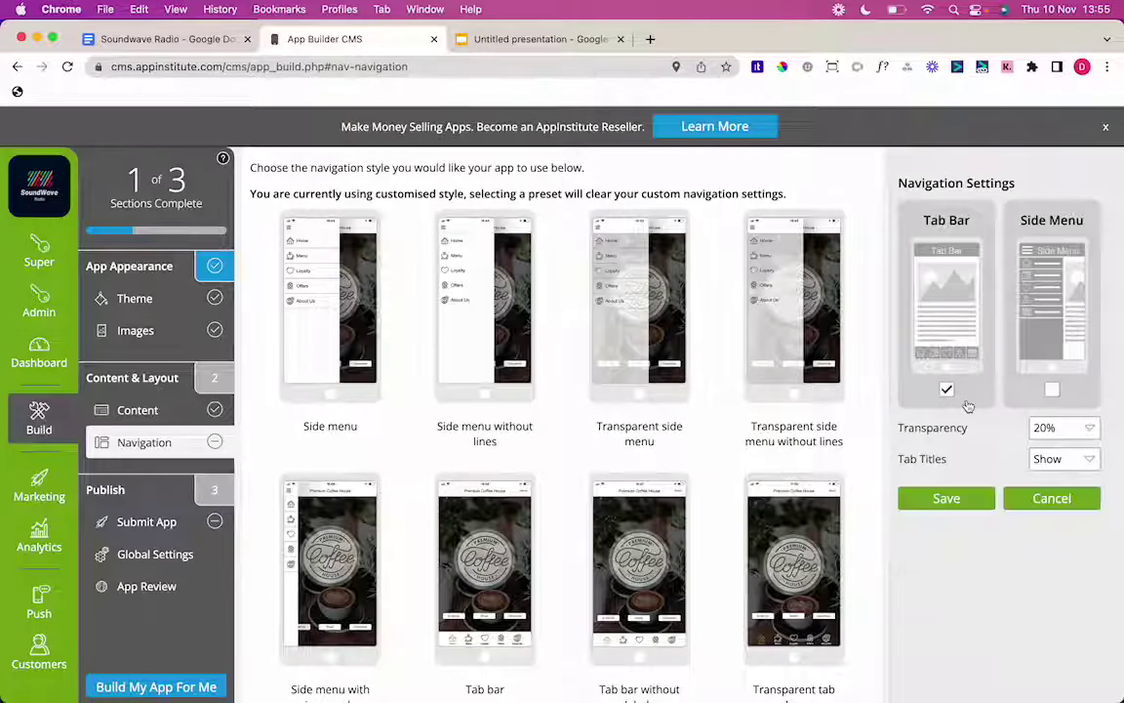
pyautogui.click(1044, 428)
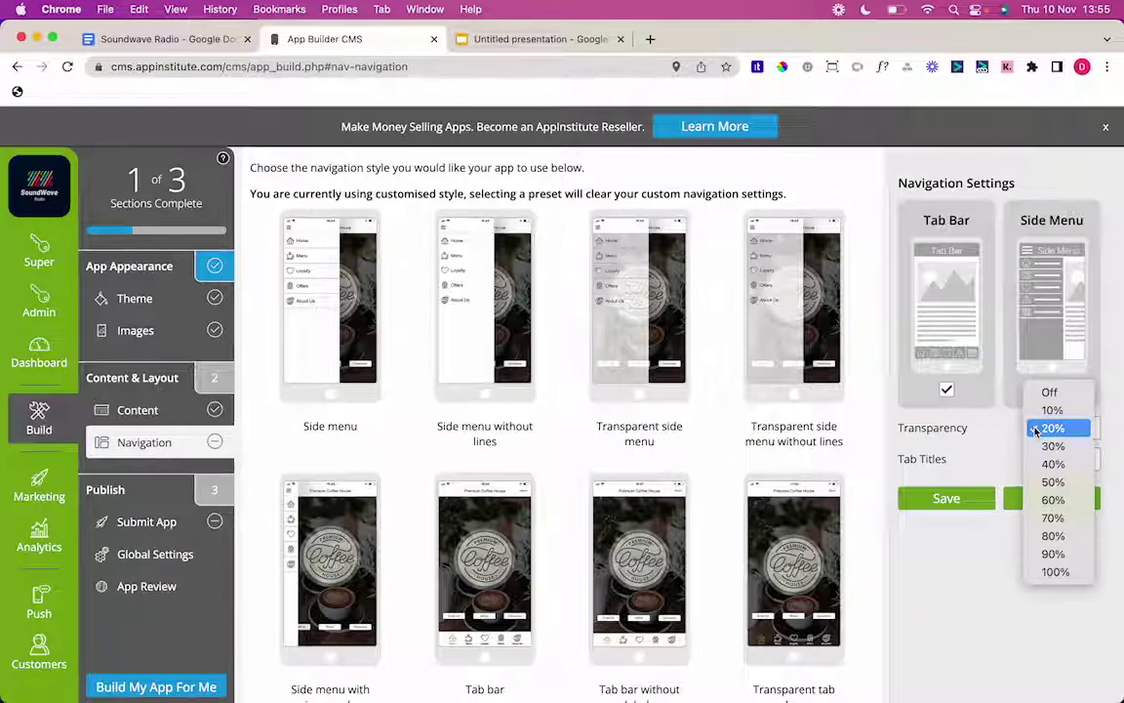
pyautogui.click(1059, 573)
pyautogui.click(1064, 467)
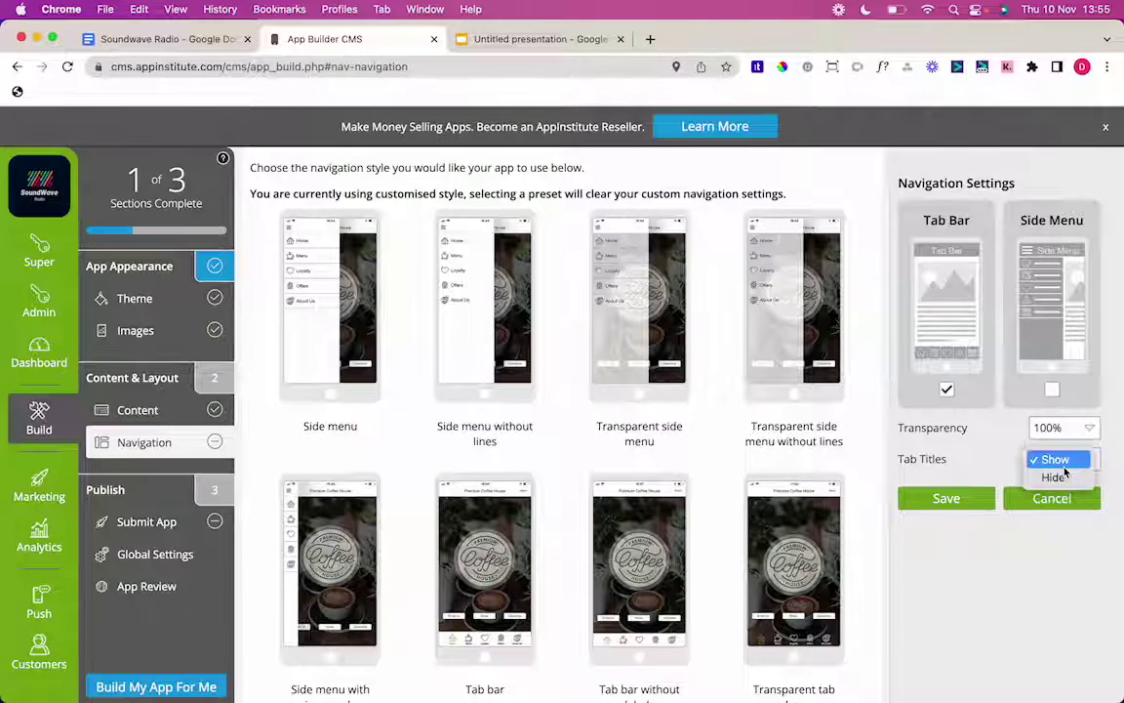
pyautogui.click(1067, 460)
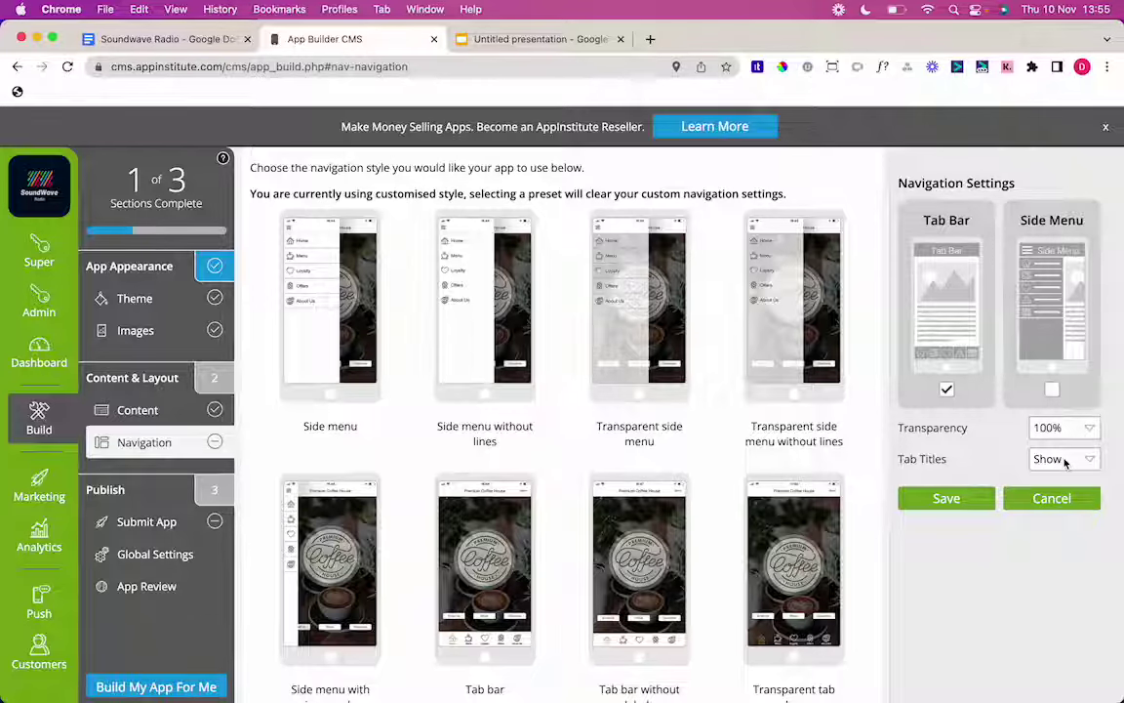
pyautogui.click(939, 498)
pyautogui.click(127, 409)
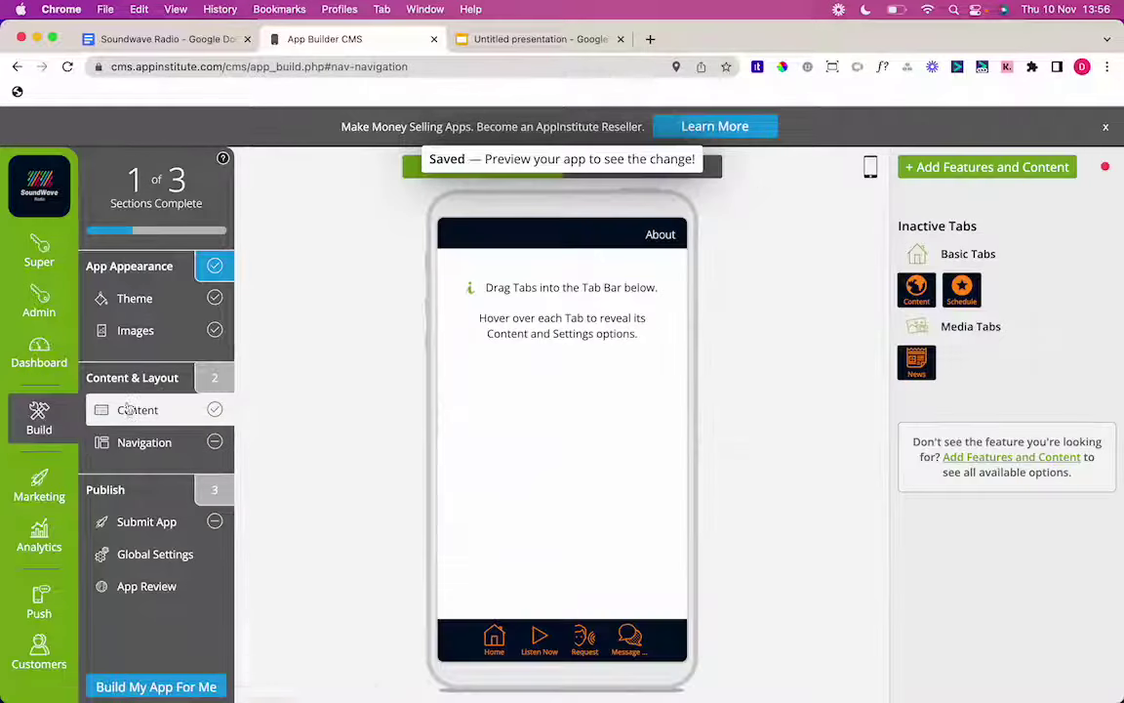